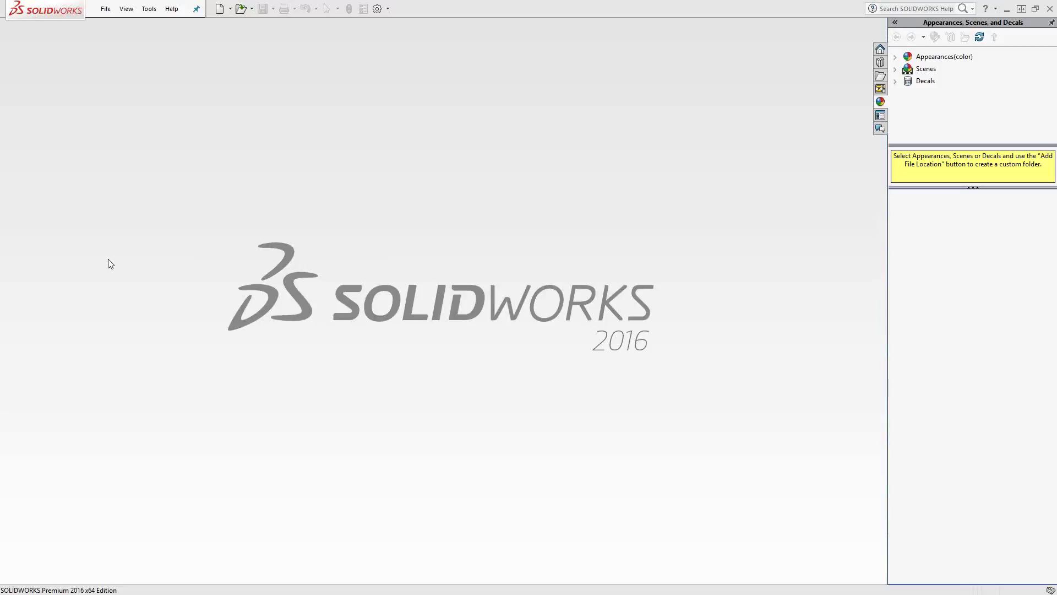
# Step: Open the Tools menu to reach the SolidCAM commands
pyautogui.click(149, 8)
pyautogui.moveTo(170, 52)
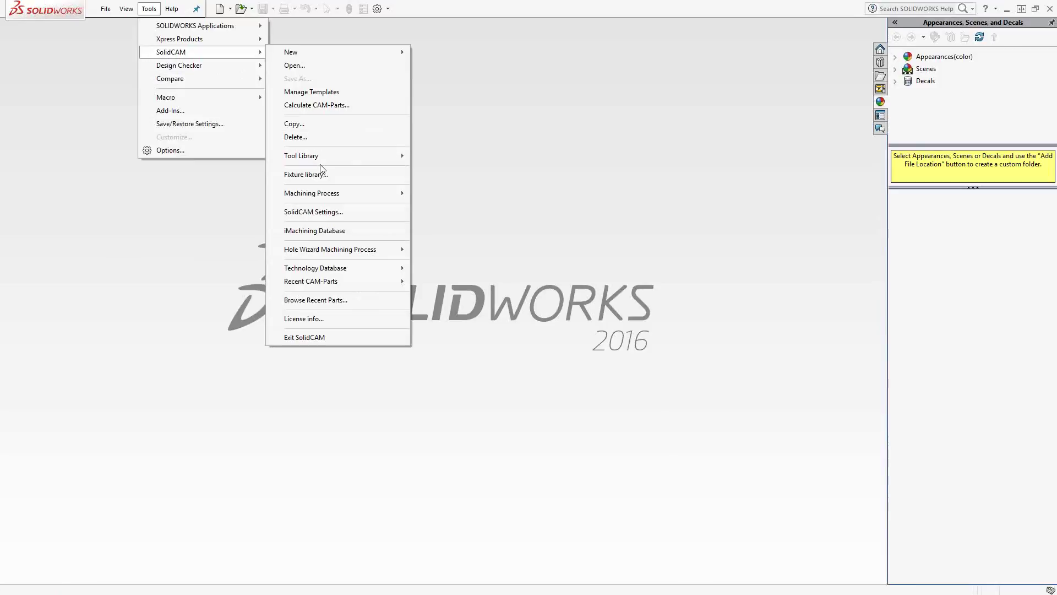
pyautogui.moveTo(338, 155)
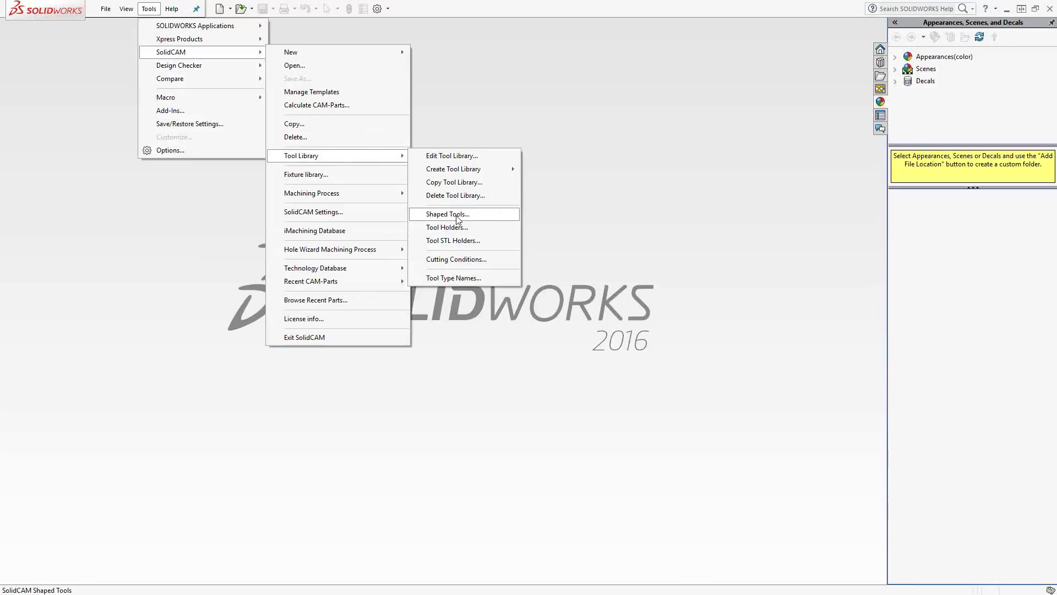
pyautogui.click(470, 229)
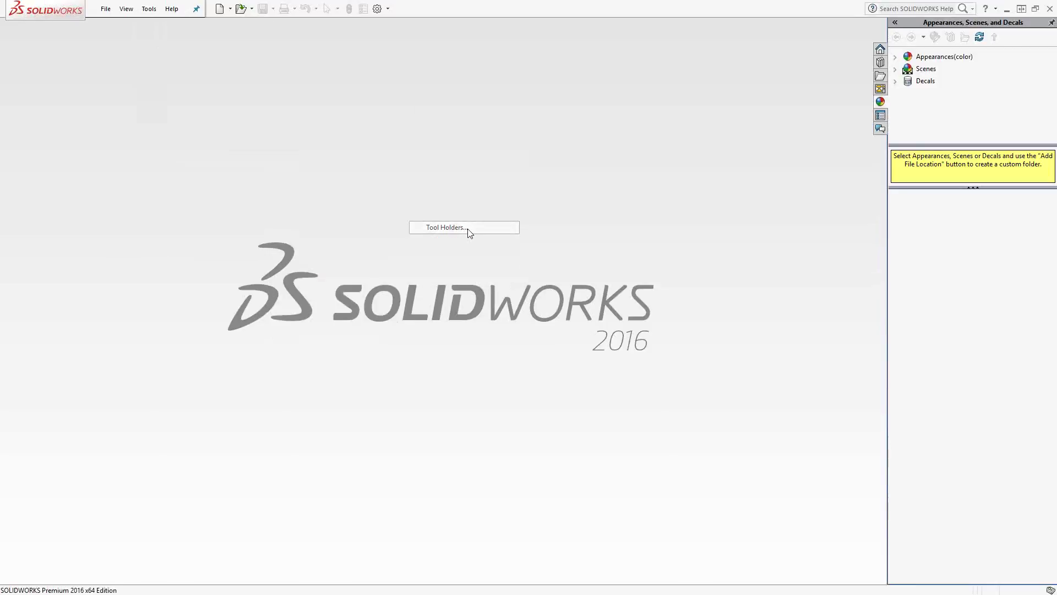
pyautogui.click(372, 186)
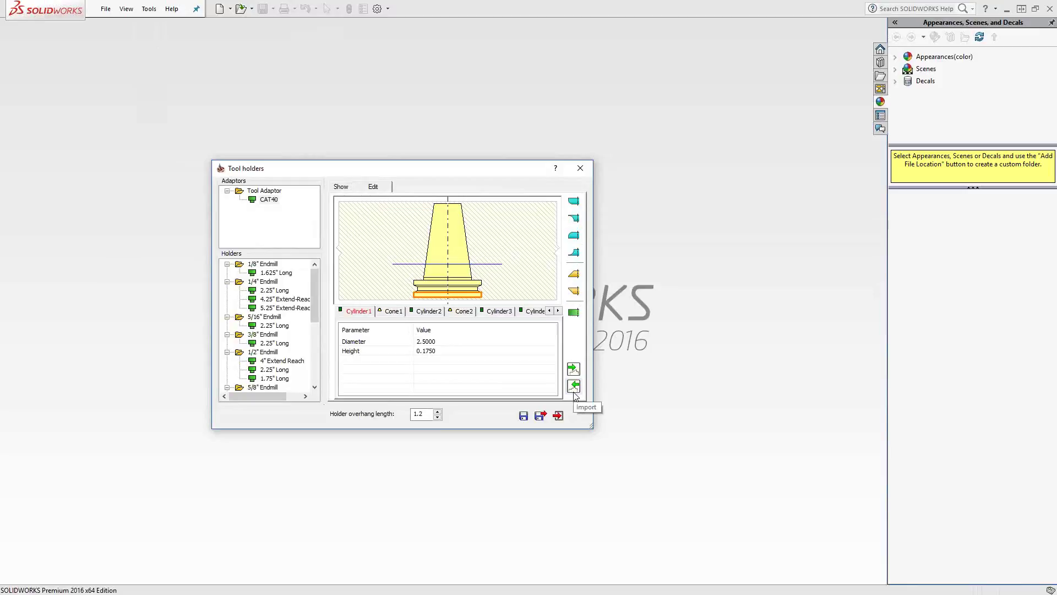
pyautogui.click(559, 416)
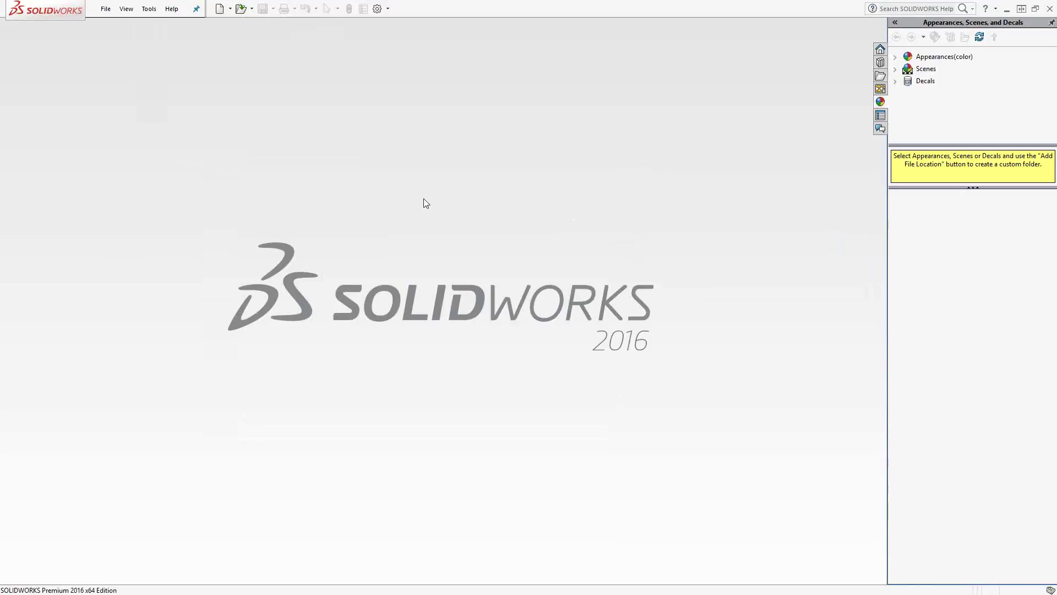
# Step: Open the STL holder library and add a new folder named 'Test' under Holders
pyautogui.click(149, 9)
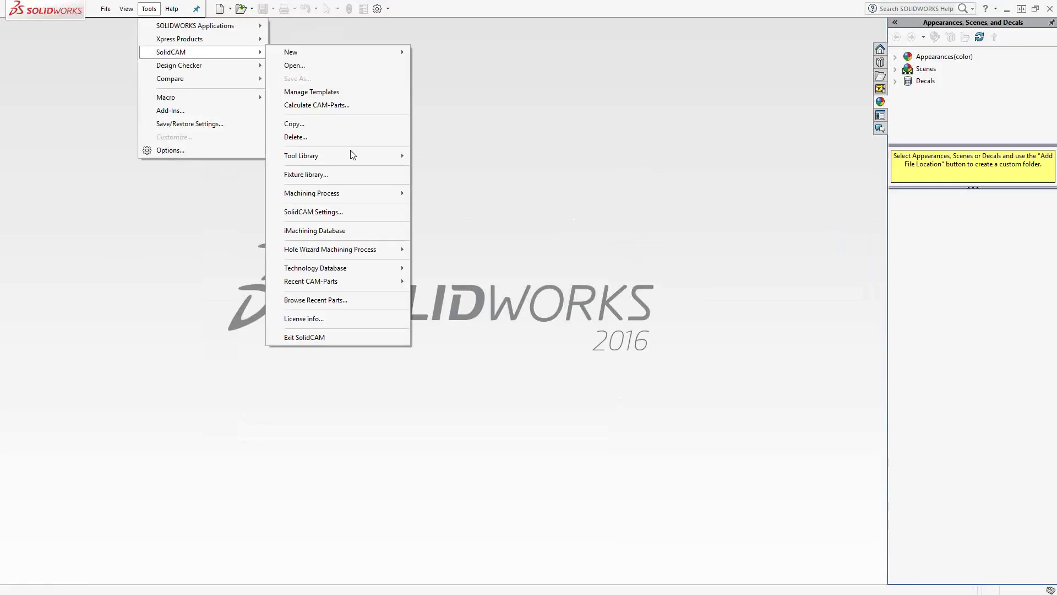
pyautogui.moveTo(301, 156)
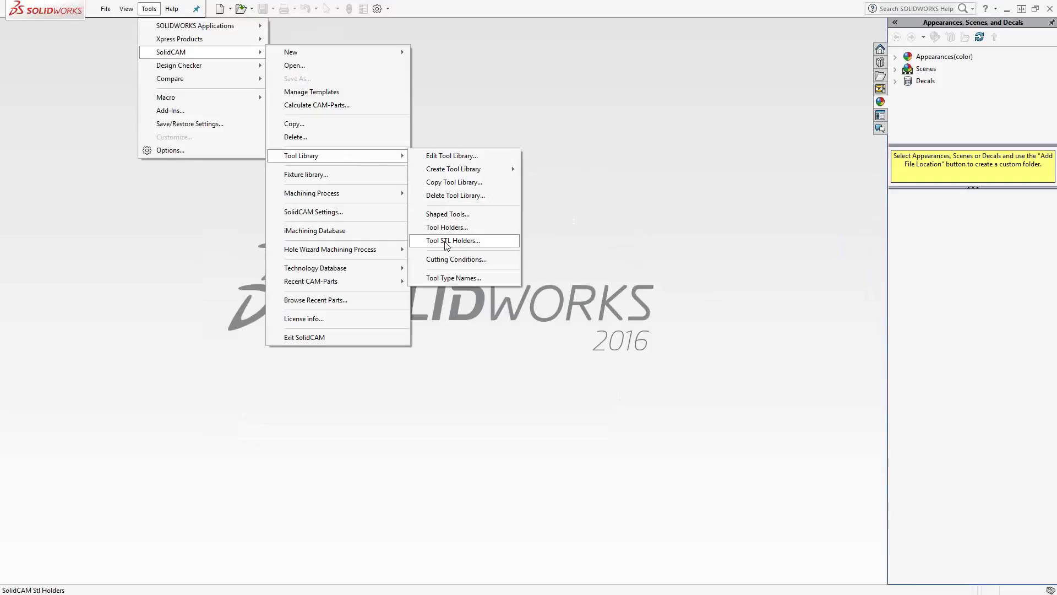
pyautogui.click(446, 241)
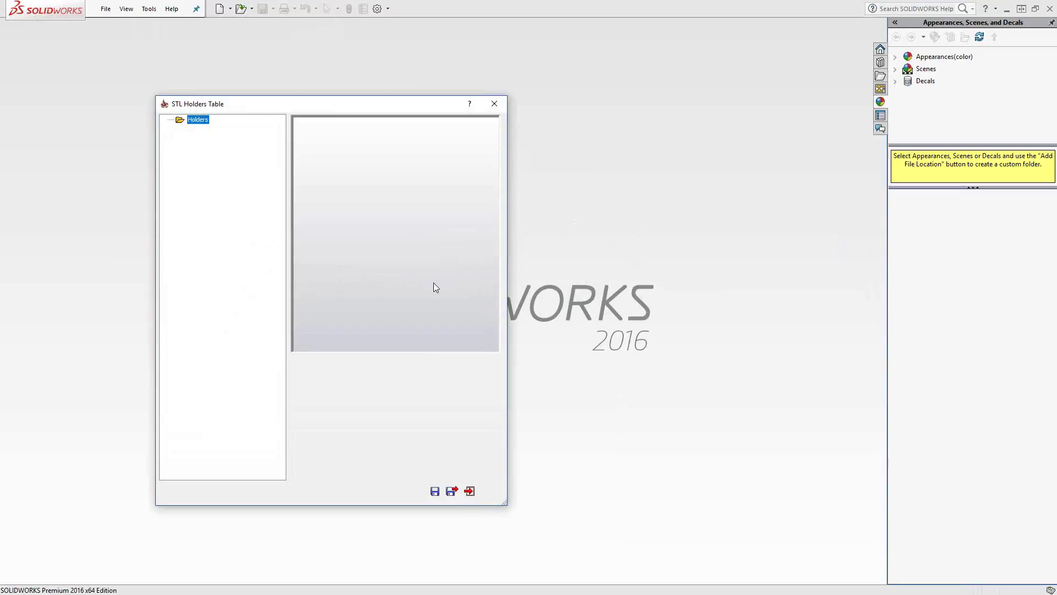
pyautogui.rightClick(201, 125)
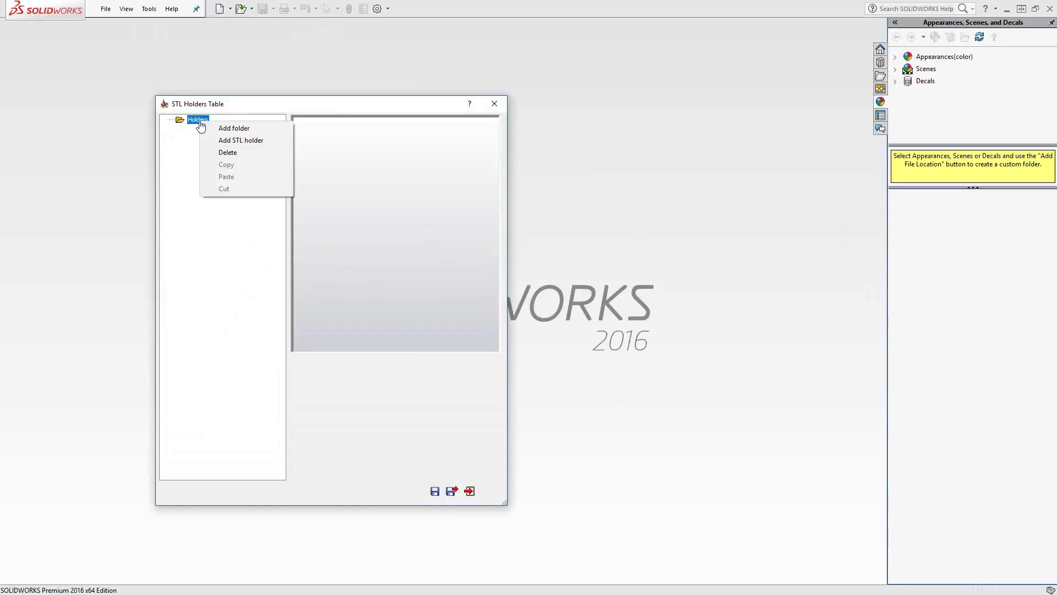
pyautogui.click(231, 130)
pyautogui.write('Test')
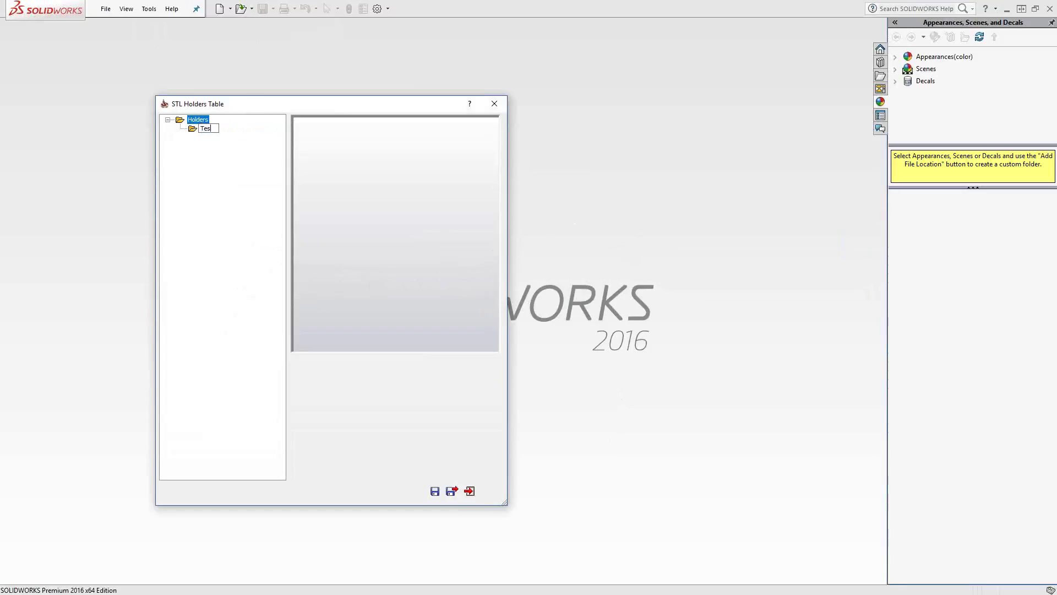
pyautogui.press('Return')
# Step: Import the 'Mill Holder Test' STL file as a holder in the Test folder
pyautogui.rightClick(206, 129)
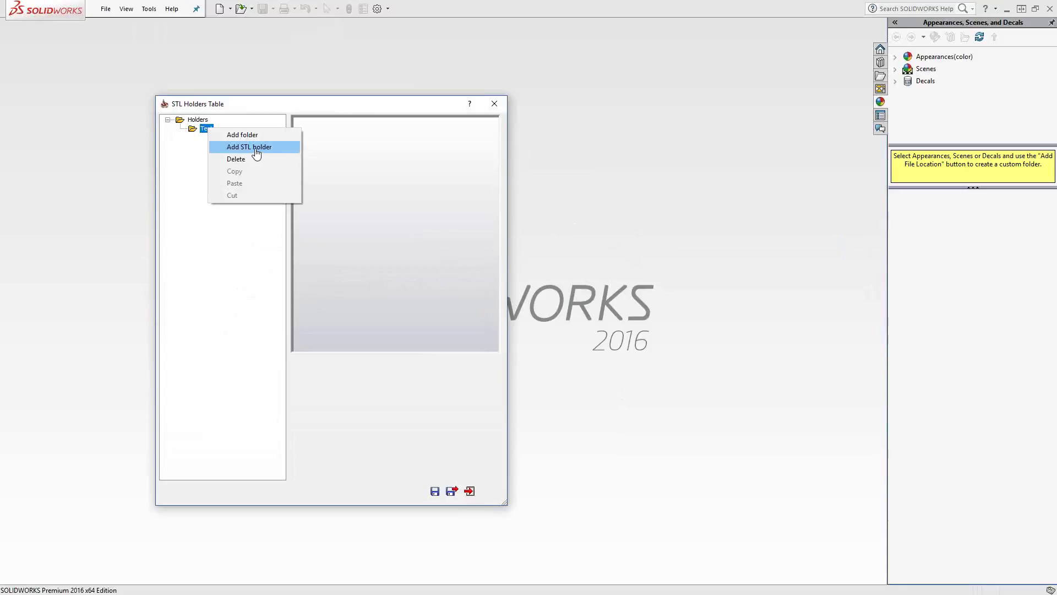
pyautogui.click(256, 147)
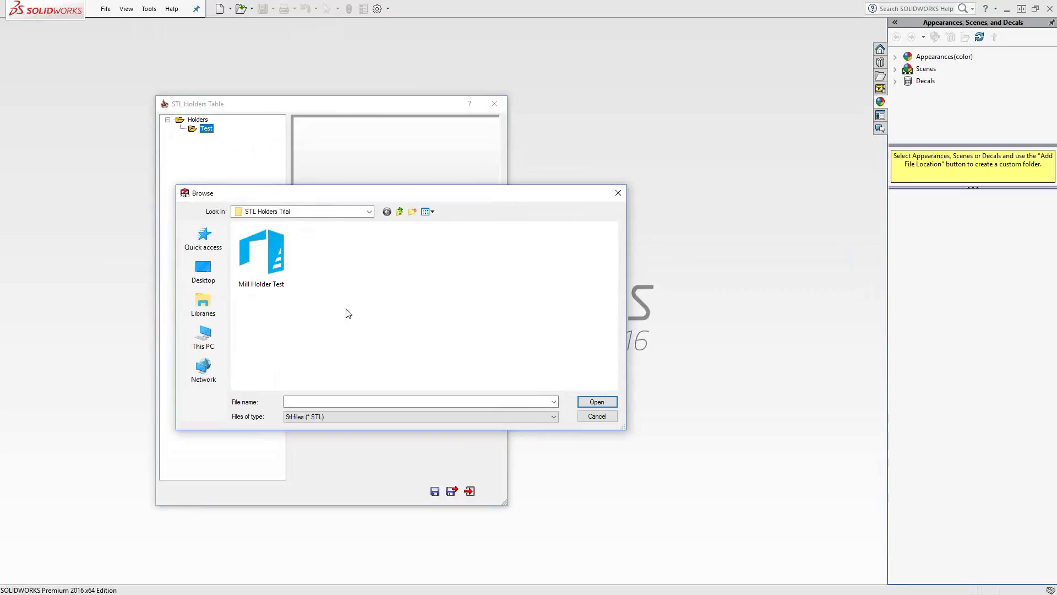
pyautogui.click(263, 258)
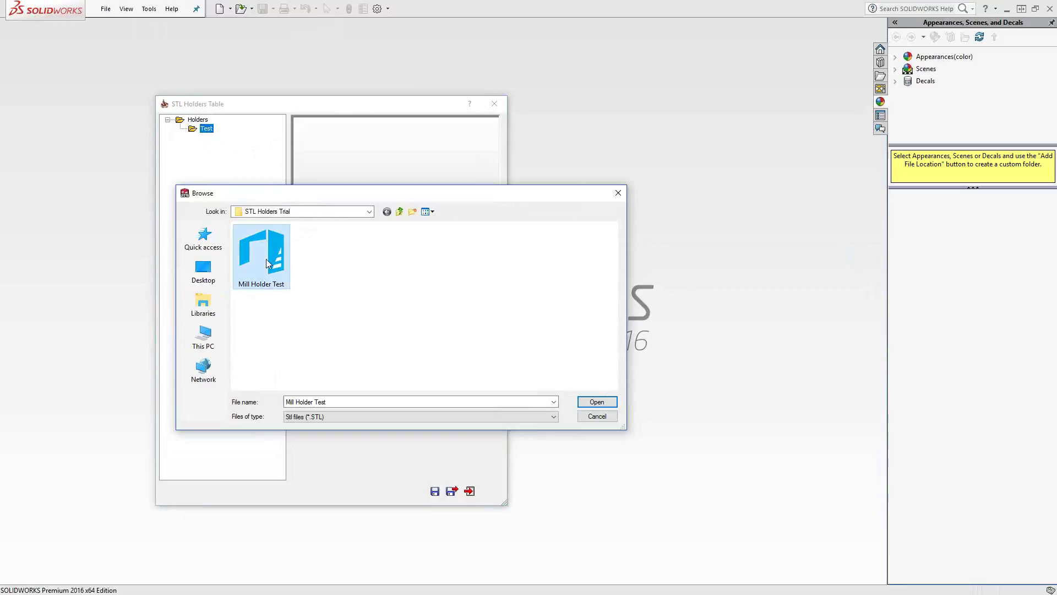
pyautogui.click(597, 402)
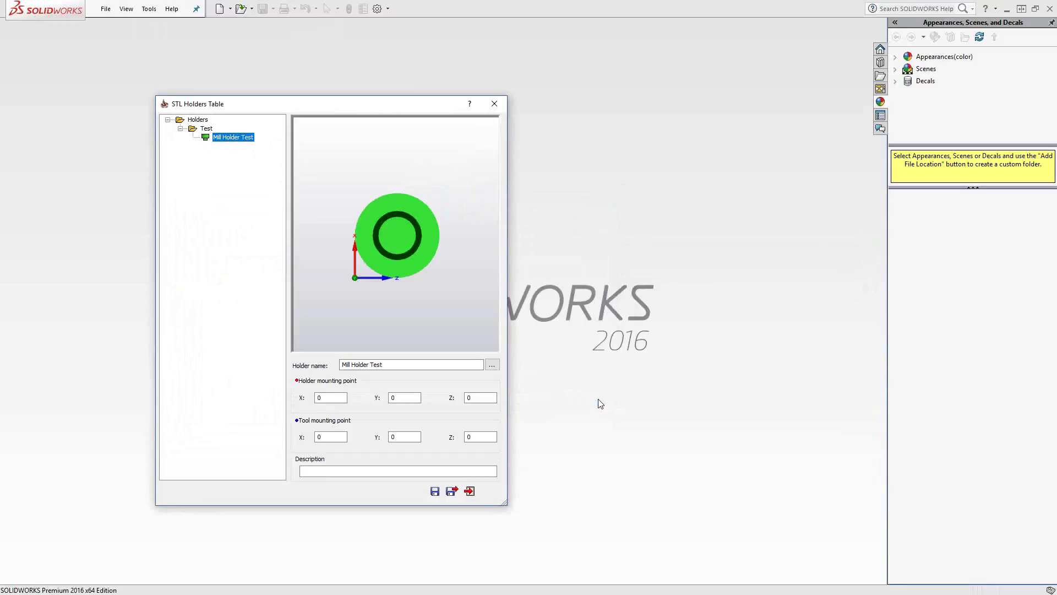
pyautogui.moveTo(445, 259)
pyautogui.mouseDown(button='middle')
pyautogui.moveTo(423, 227)
pyautogui.moveTo(443, 160)
pyautogui.moveTo(419, 288)
pyautogui.moveTo(394, 243)
pyautogui.moveTo(409, 237)
pyautogui.moveTo(426, 261)
pyautogui.moveTo(408, 284)
pyautogui.moveTo(390, 275)
pyautogui.moveTo(408, 268)
pyautogui.moveTo(403, 209)
pyautogui.moveTo(450, 259)
pyautogui.moveTo(420, 253)
pyautogui.moveTo(375, 321)
pyautogui.moveTo(422, 237)
pyautogui.moveTo(416, 211)
pyautogui.moveTo(438, 226)
pyautogui.mouseUp(button='middle')
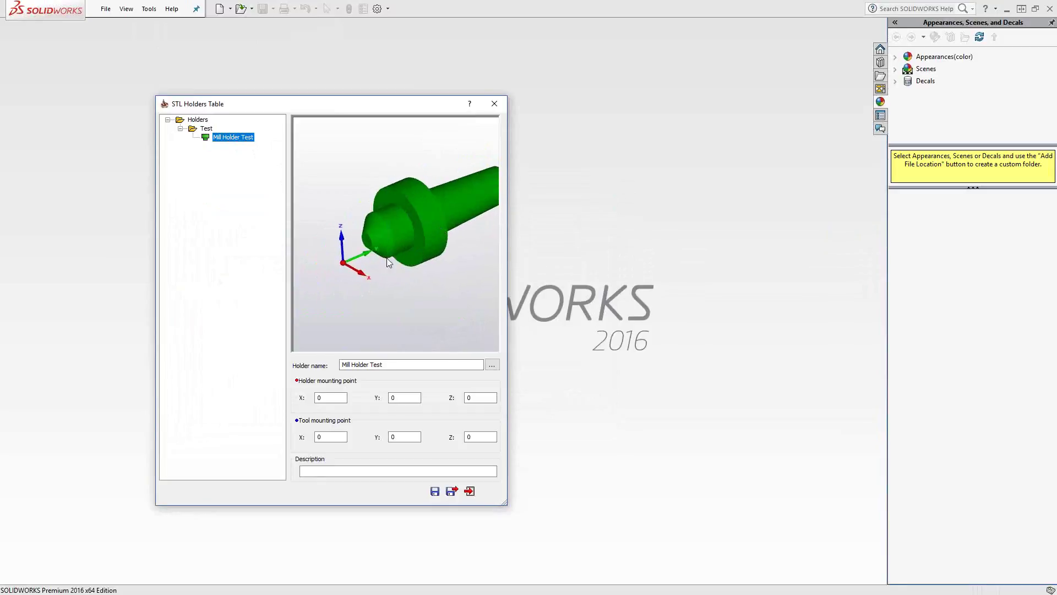
pyautogui.moveTo(385, 289)
pyautogui.mouseDown(button='middle')
pyautogui.moveTo(420, 255)
pyautogui.moveTo(398, 288)
pyautogui.mouseUp(button='middle')
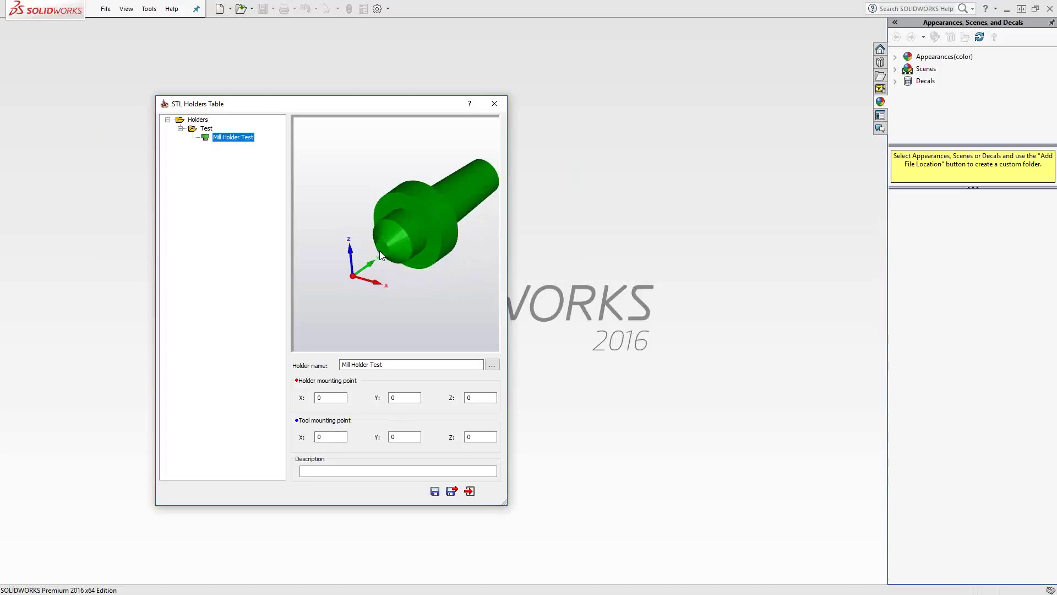
pyautogui.moveTo(380, 254); pyautogui.dragTo(405, 237, button='middle')
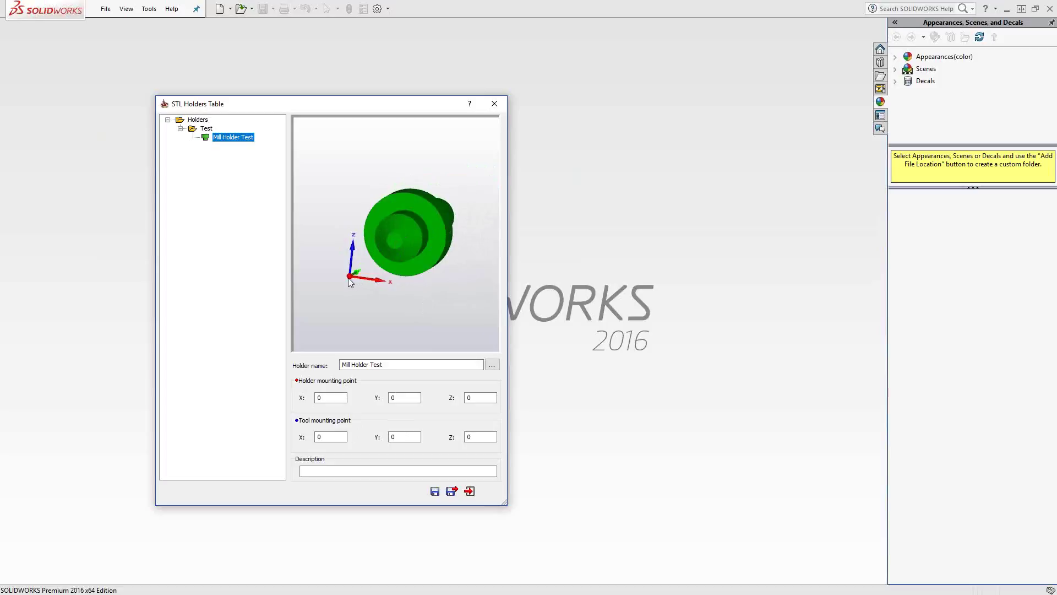
# Step: Enter 0.75 for the Mill Holder Test tool mounting point X and Z values
pyautogui.doubleClick(331, 436)
pyautogui.write('0.75')
pyautogui.press('Return')
pyautogui.doubleClick(488, 436)
pyautogui.write('0.75')
pyautogui.moveTo(397, 253)
pyautogui.mouseDown()
pyautogui.moveTo(410, 249)
pyautogui.moveTo(328, 271)
pyautogui.moveTo(363, 280)
pyautogui.mouseUp()
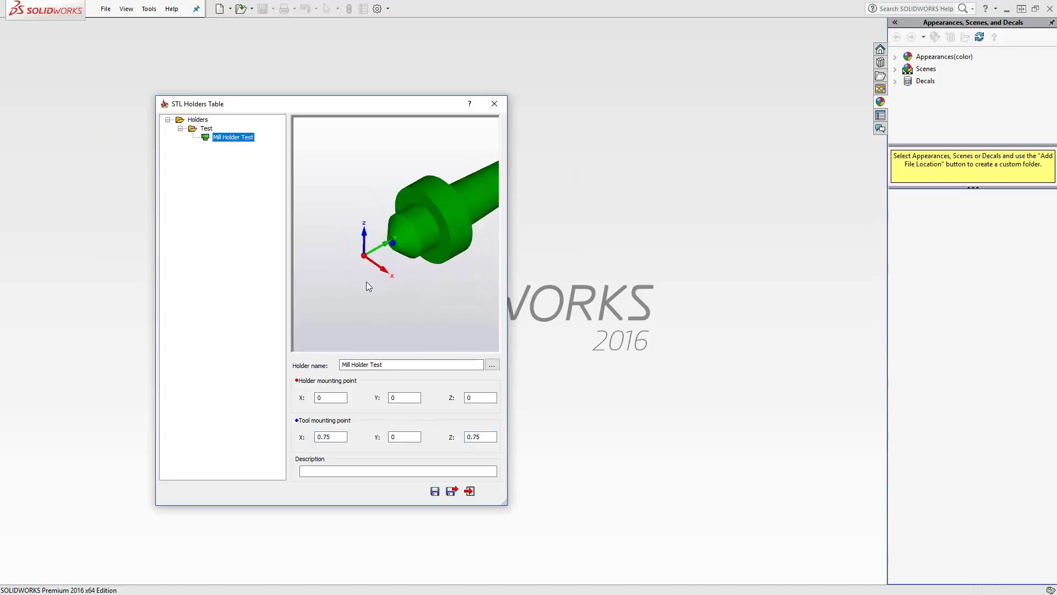
pyautogui.scroll(-2, 464, 261)
pyautogui.scroll(-2, 470, 259)
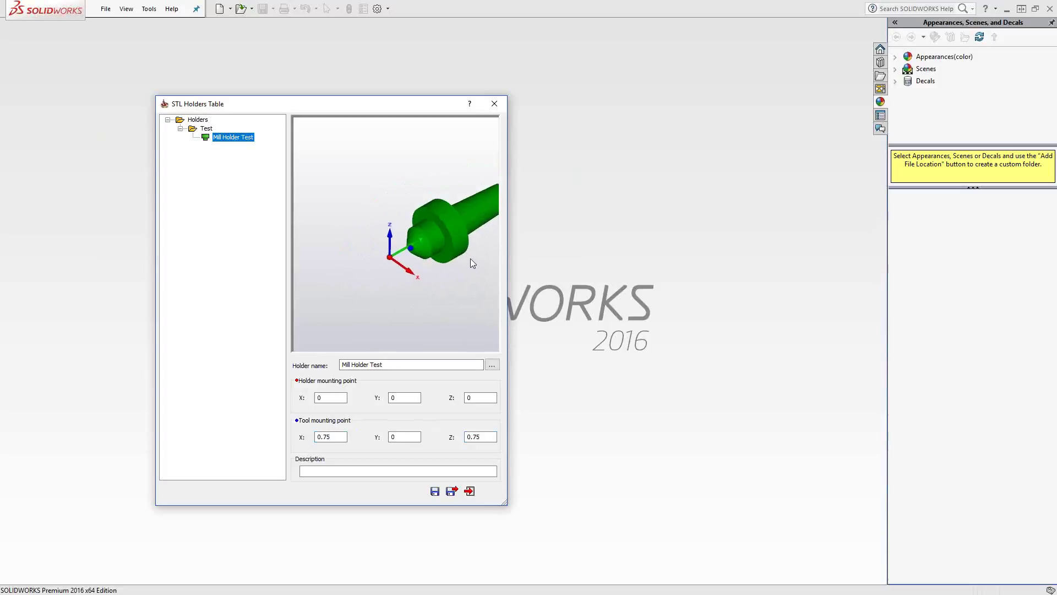
pyautogui.scroll(-1, 470, 259)
pyautogui.moveTo(470, 261); pyautogui.dragTo(414, 272, button='middle')
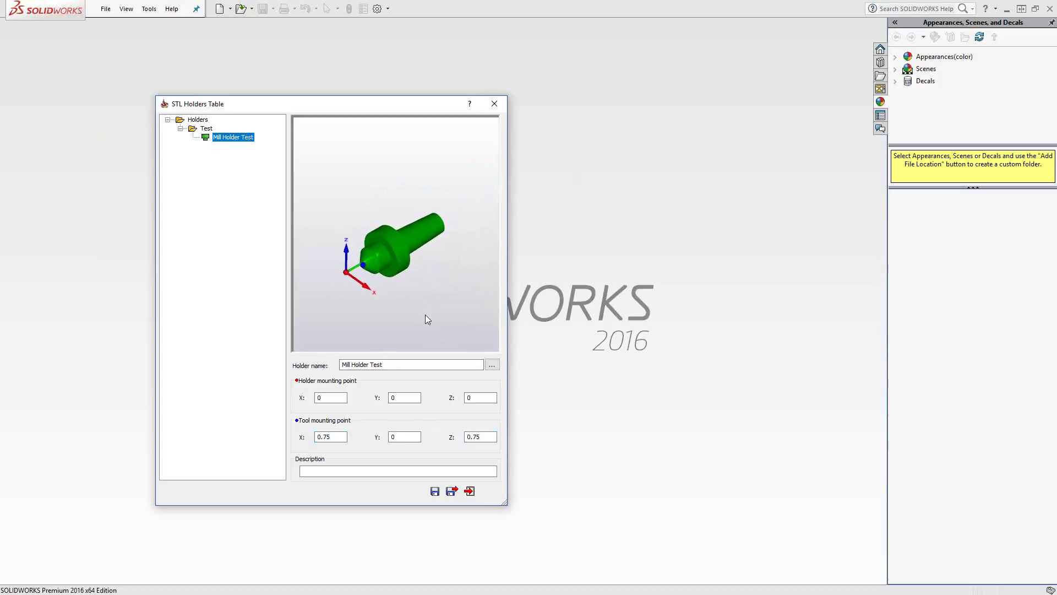
# Step: Set the holder mounting point to X 0.75, Y 3, Z 0.75
pyautogui.doubleClick(330, 397)
pyautogui.write('0')
pyautogui.doubleClick(479, 397)
pyautogui.write('0.75')
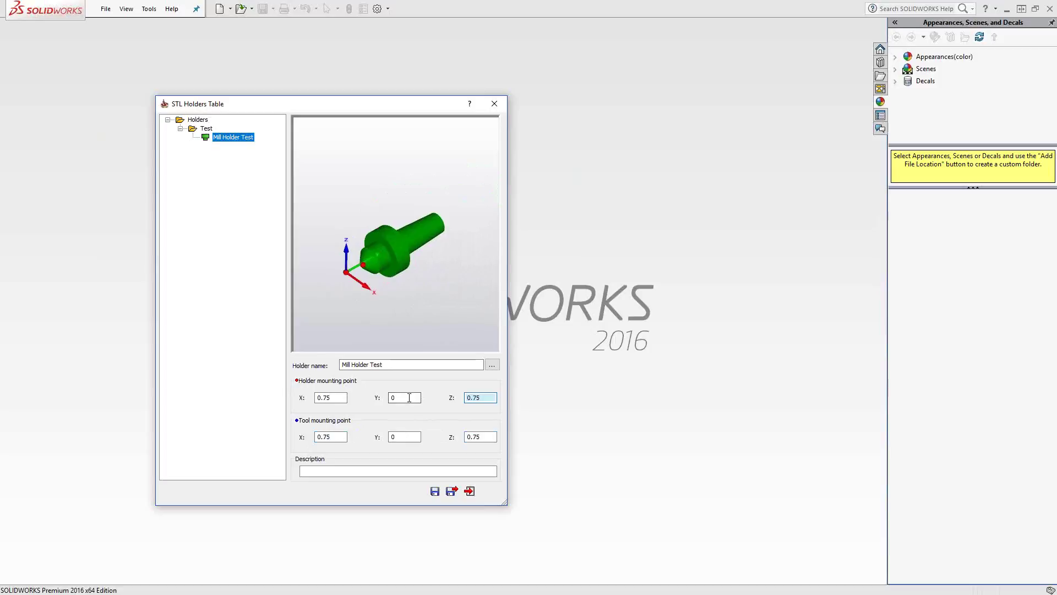
pyautogui.doubleClick(404, 398)
pyautogui.write('0')
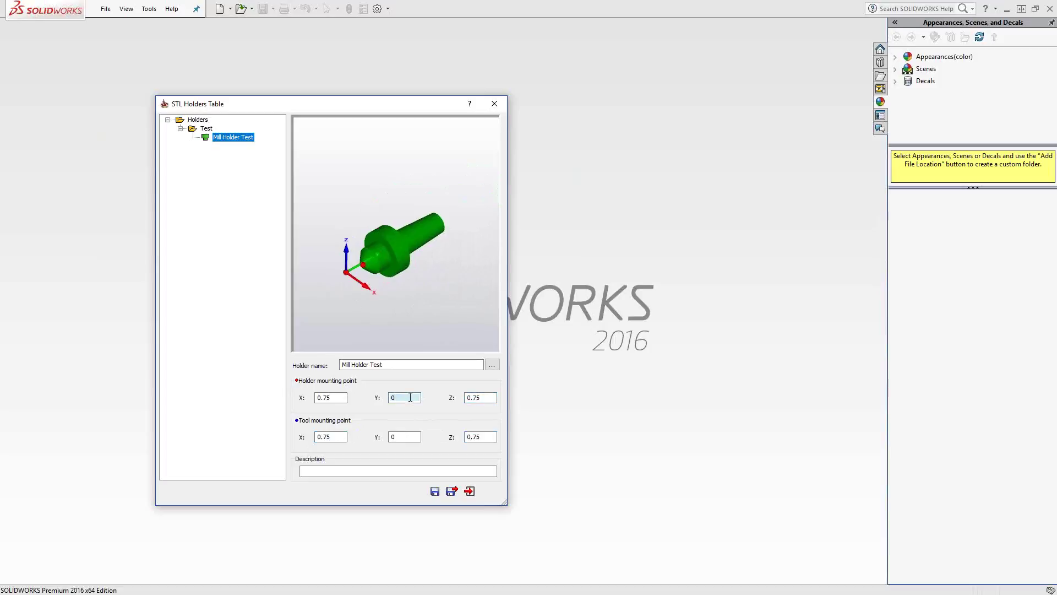
pyautogui.moveTo(407, 273); pyautogui.dragTo(411, 258, button='middle')
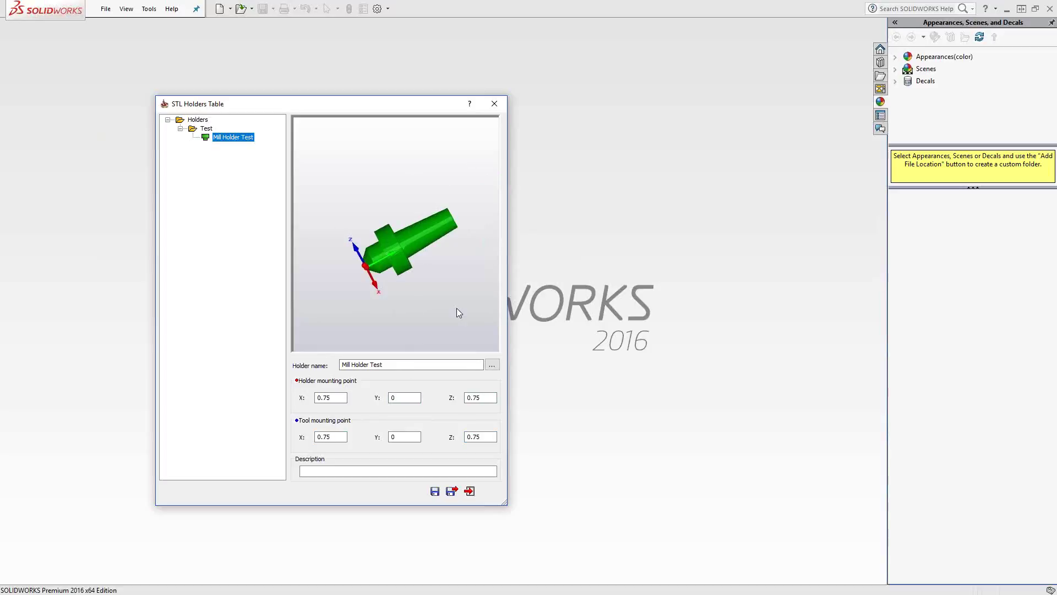
pyautogui.doubleClick(404, 397)
pyautogui.write('3')
# Step: Rotate the Mill Holder Test preview to inspect it, then close the STL Holders Table
pyautogui.moveTo(413, 248)
pyautogui.mouseDown()
pyautogui.moveTo(423, 238)
pyautogui.moveTo(370, 258)
pyautogui.moveTo(368, 286)
pyautogui.moveTo(435, 250)
pyautogui.moveTo(477, 239)
pyautogui.moveTo(476, 256)
pyautogui.mouseUp()
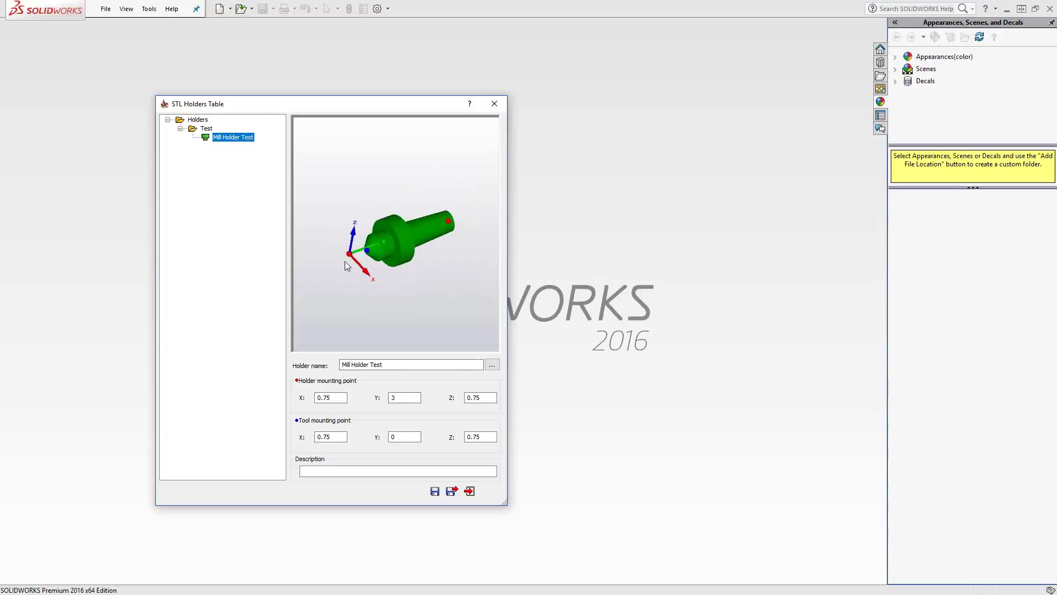
pyautogui.moveTo(346, 261)
pyautogui.mouseDown()
pyautogui.moveTo(384, 281)
pyautogui.moveTo(441, 265)
pyautogui.mouseUp()
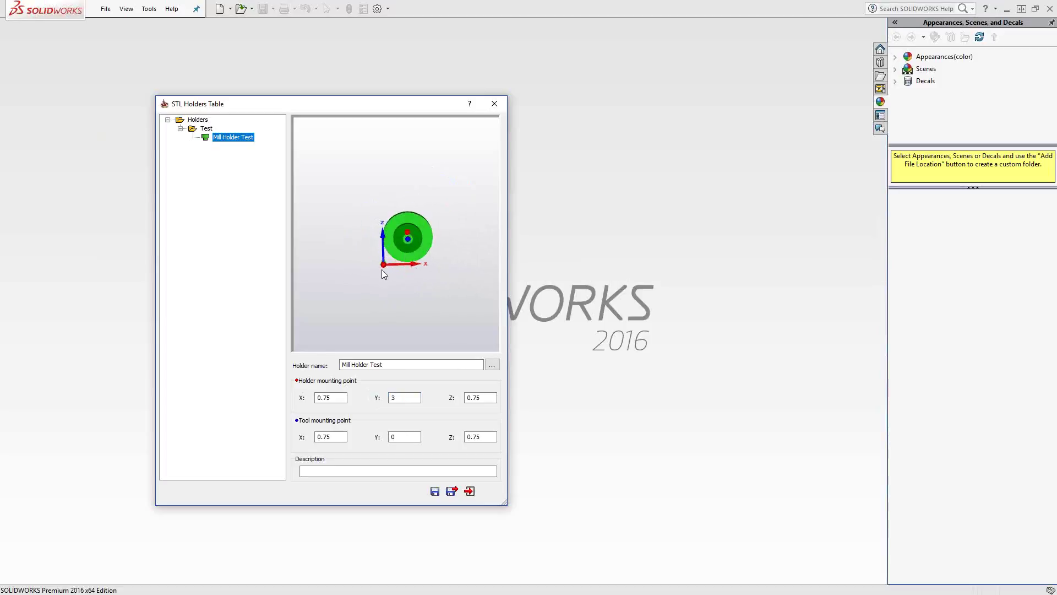
pyautogui.moveTo(447, 292); pyautogui.dragTo(386, 308)
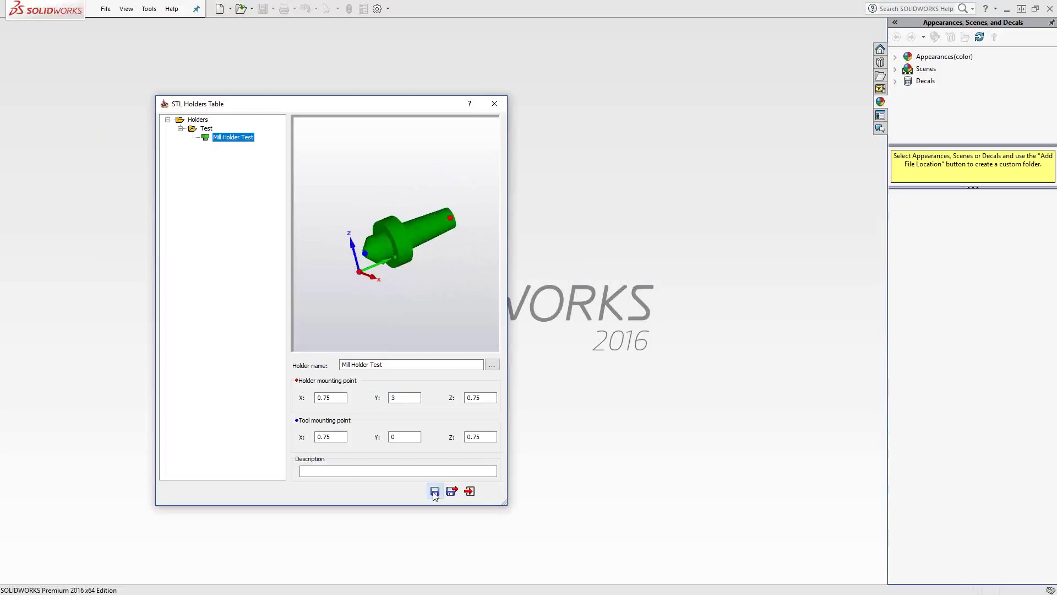
pyautogui.click(469, 493)
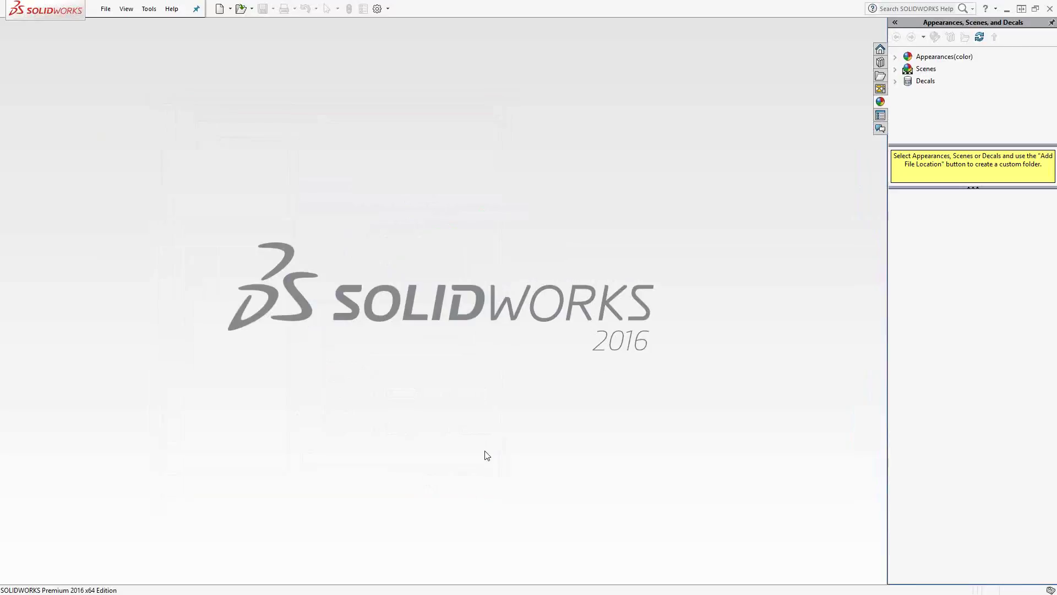
# Step: Open the Tool Library editor with TEST LIB chosen as the source library
pyautogui.click(149, 9)
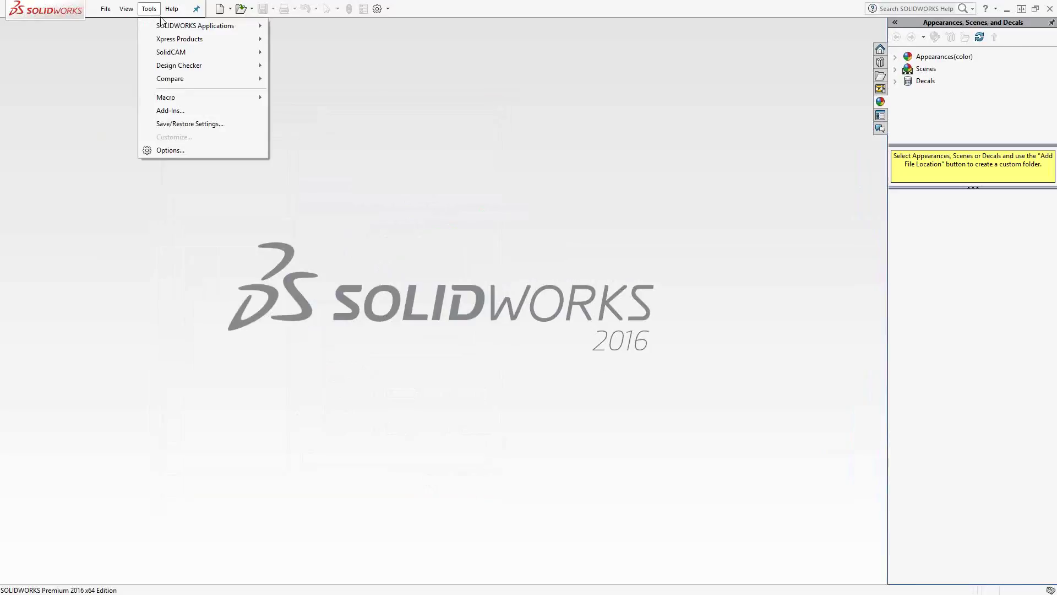
pyautogui.moveTo(334, 156)
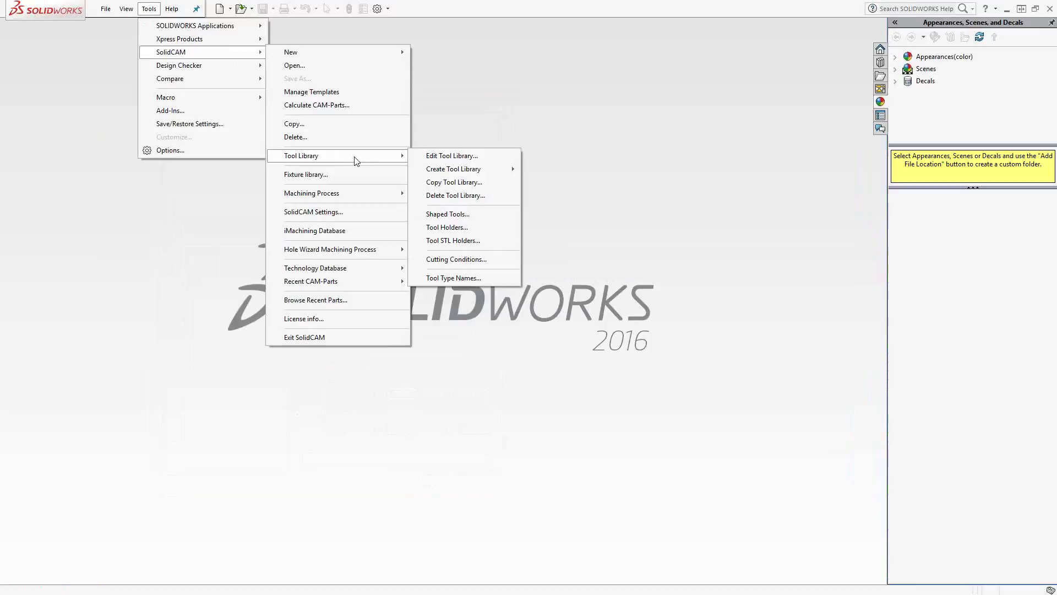
pyautogui.click(446, 157)
pyautogui.click(586, 289)
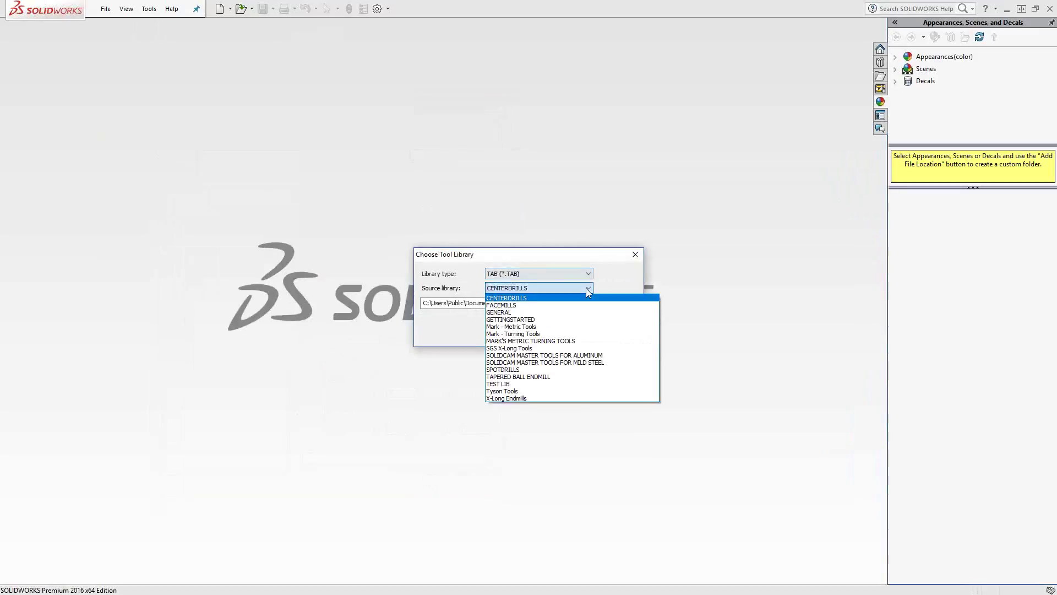
pyautogui.click(504, 383)
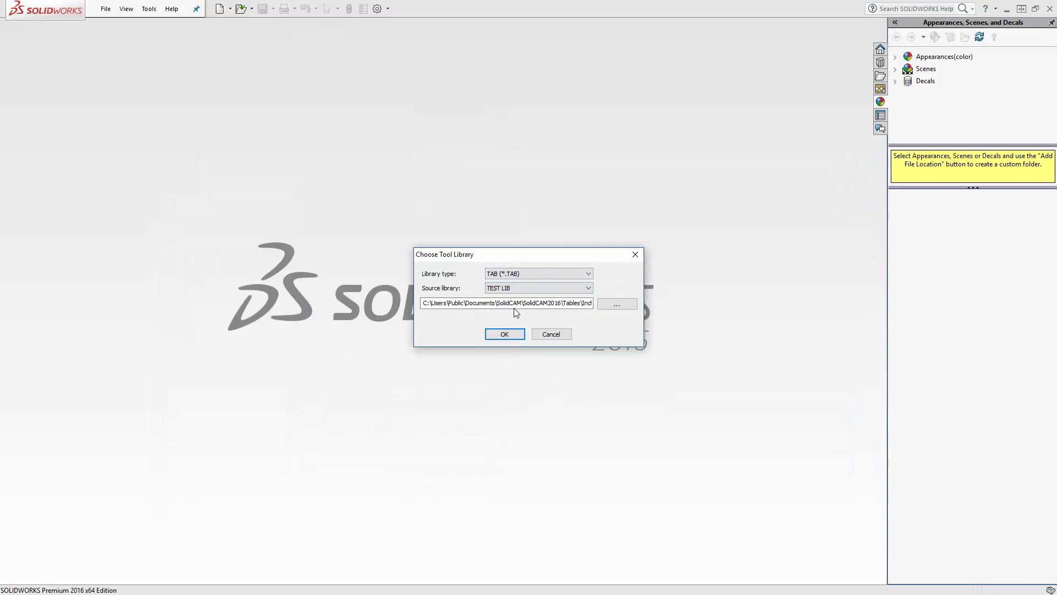
pyautogui.click(504, 333)
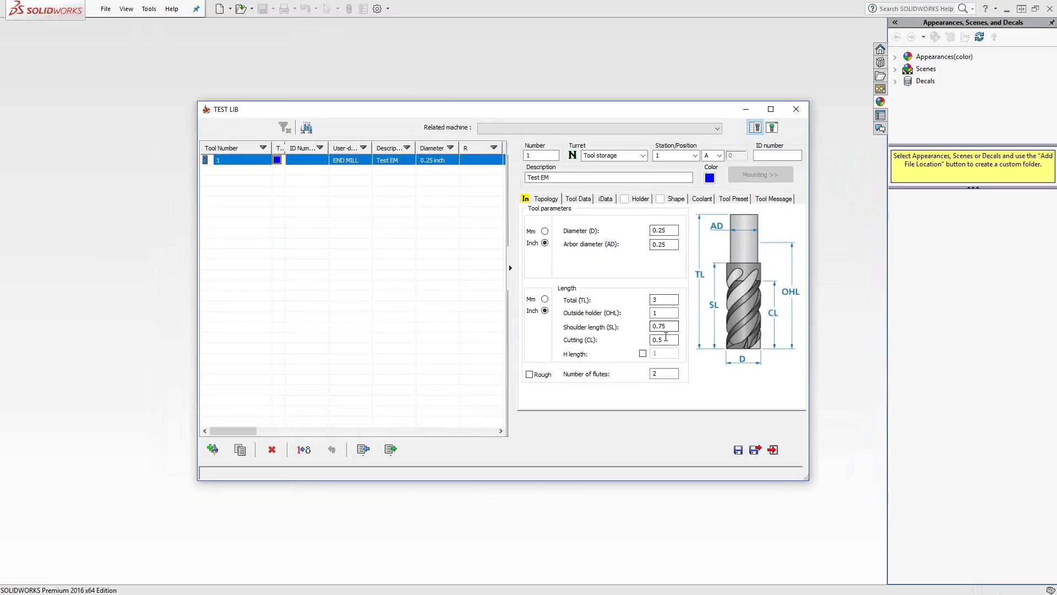
# Step: Show an enlarged, rotated 3D picture of Test EM and bring up its Holder settings
pyautogui.click(772, 127)
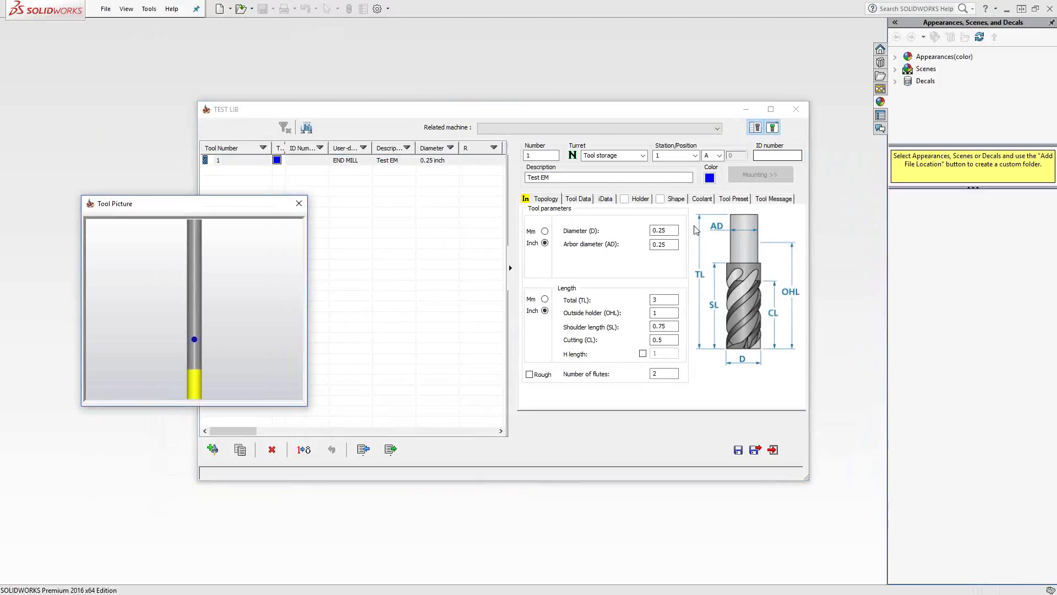
pyautogui.moveTo(220, 203)
pyautogui.mouseDown()
pyautogui.moveTo(185, 194)
pyautogui.moveTo(174, 172)
pyautogui.mouseUp()
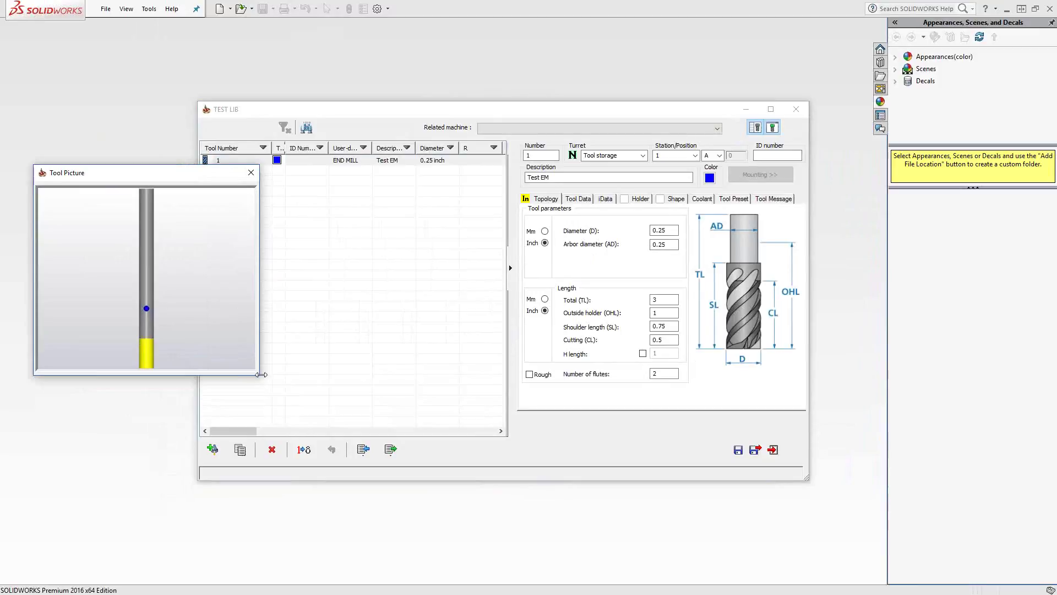
pyautogui.moveTo(262, 374); pyautogui.dragTo(330, 471)
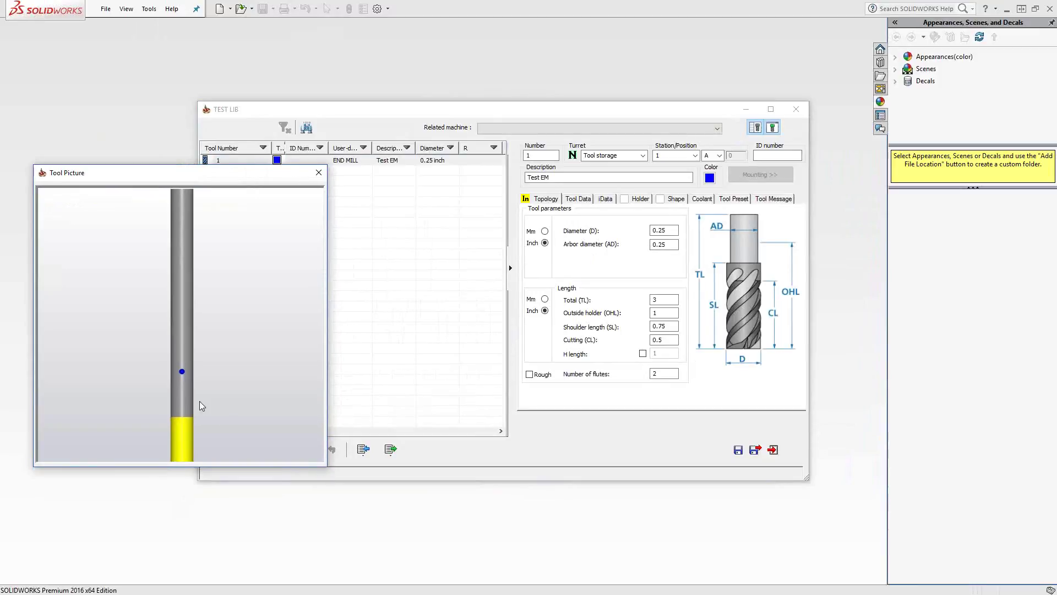
pyautogui.moveTo(199, 404); pyautogui.dragTo(138, 364, button='middle')
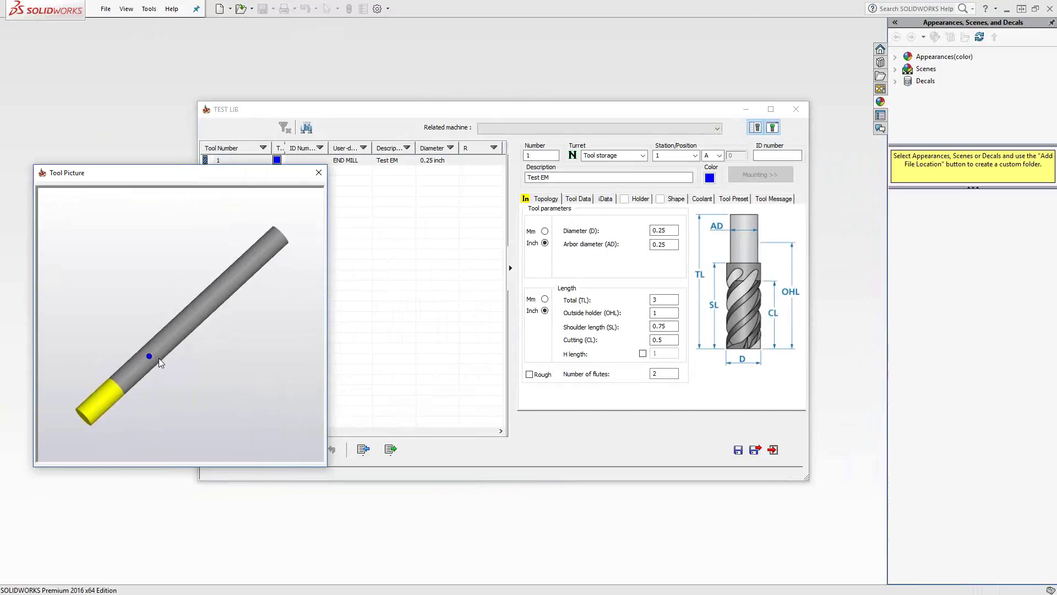
pyautogui.click(628, 199)
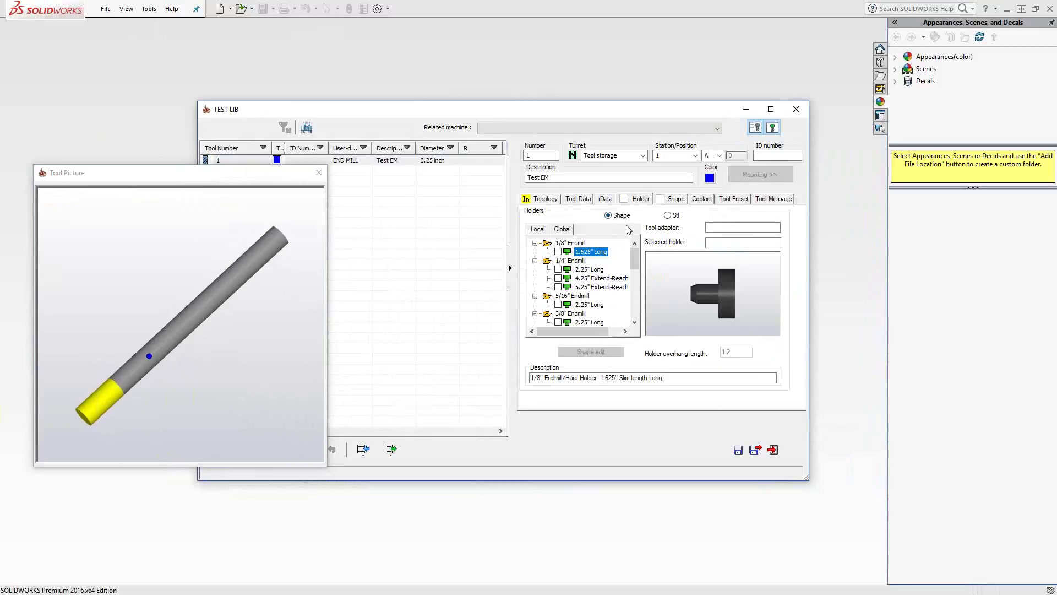
# Step: Choose the Stl holder option and assign Mill Holder Test to Test EM
pyautogui.click(668, 216)
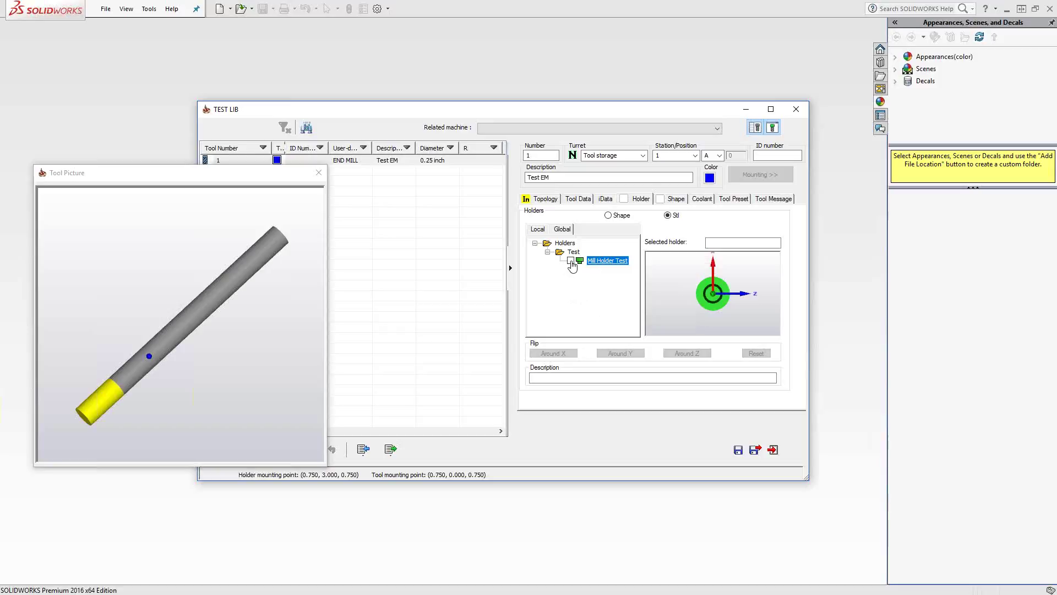
pyautogui.click(572, 262)
pyautogui.click(201, 363)
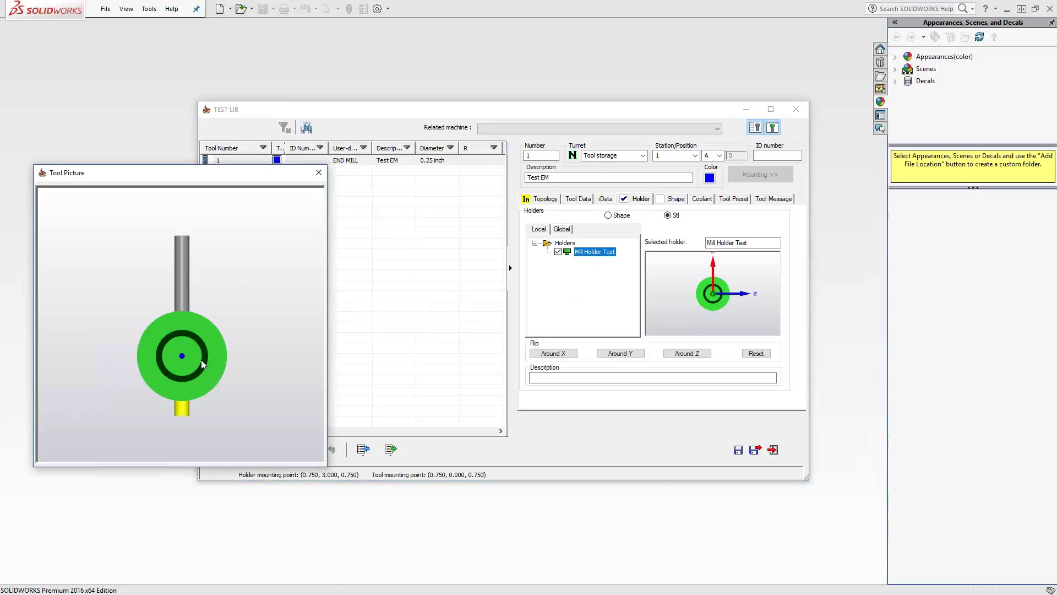
pyautogui.moveTo(201, 364)
pyautogui.mouseDown()
pyautogui.moveTo(199, 337)
pyautogui.moveTo(237, 342)
pyautogui.mouseUp()
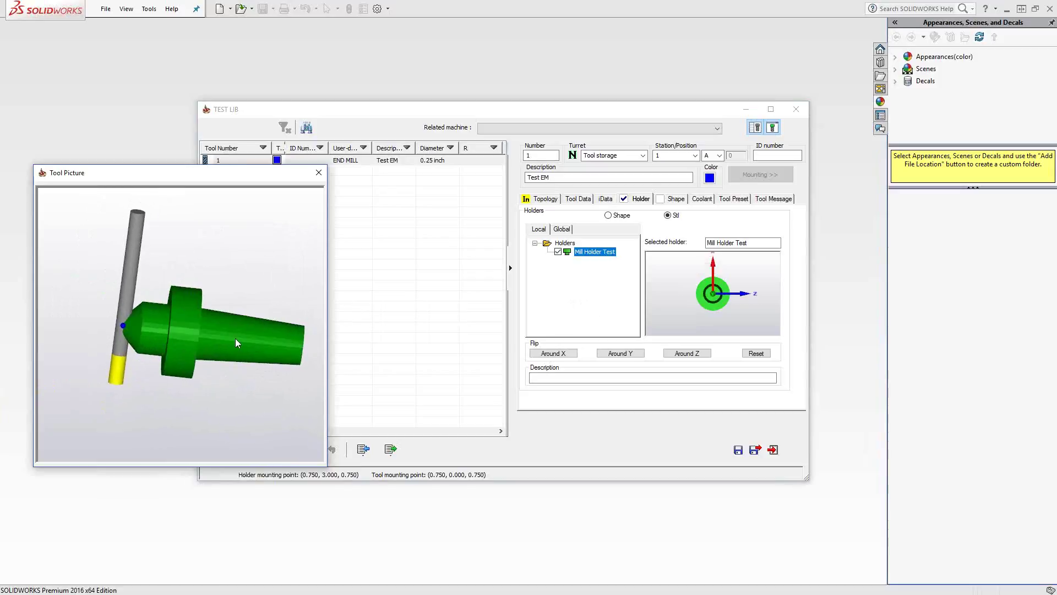
# Step: Flip Mill Holder Test around Z until it aligns with the end mill axis
pyautogui.click(687, 353)
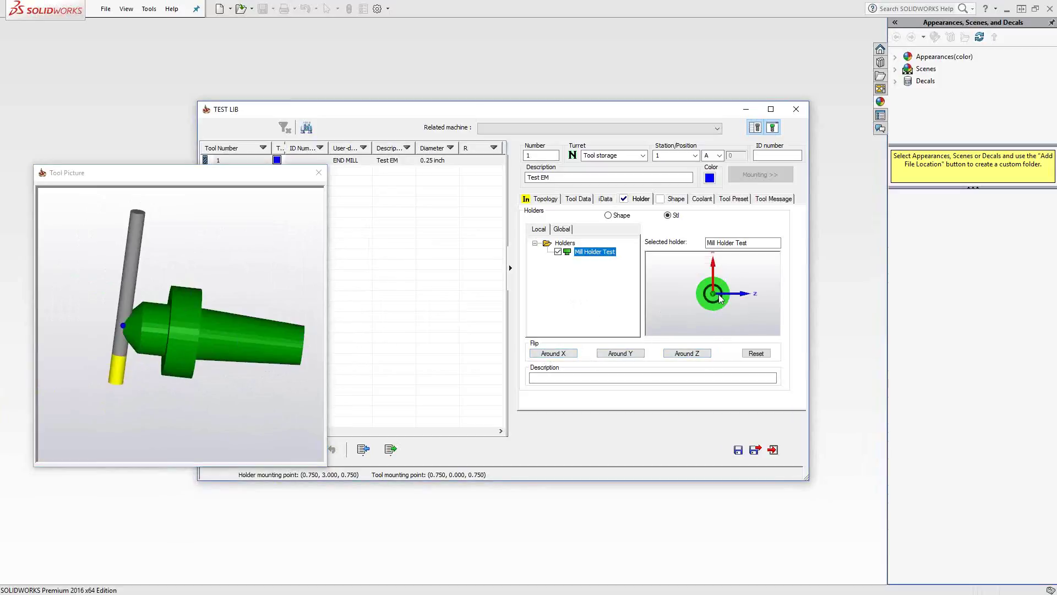
pyautogui.click(692, 354)
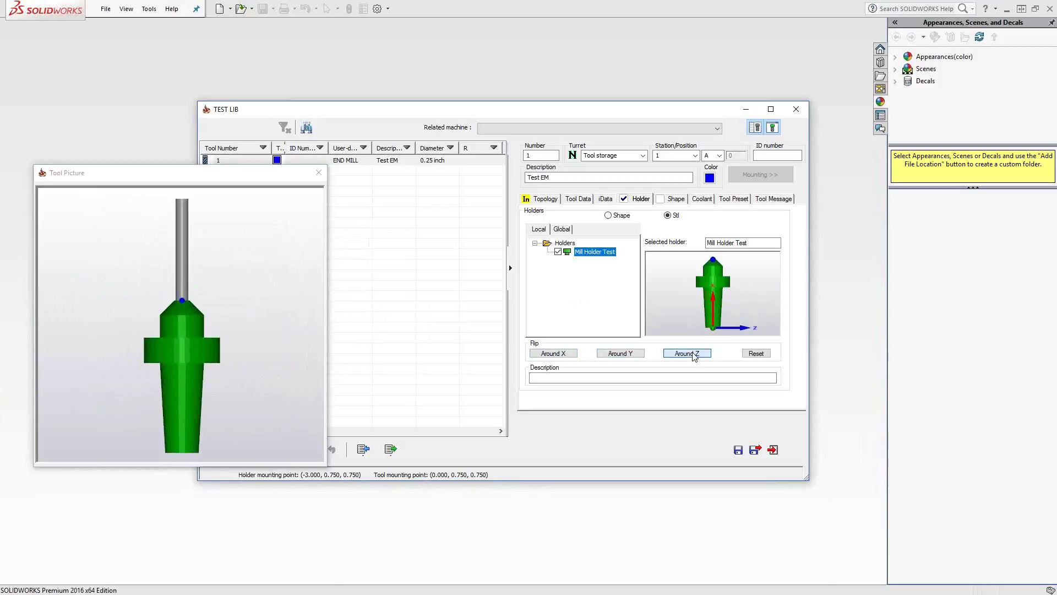
pyautogui.click(693, 353)
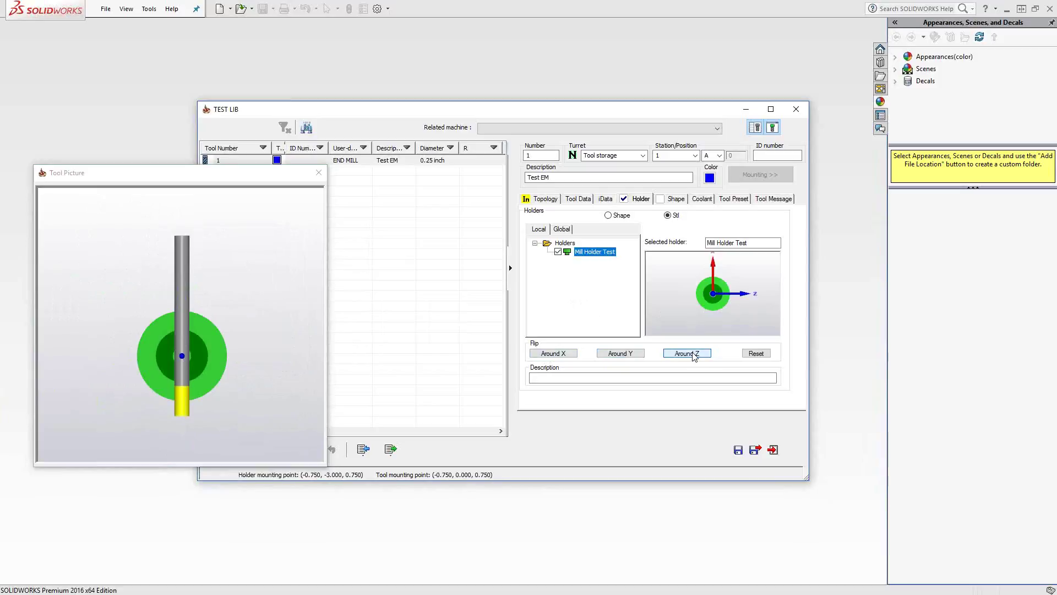
pyautogui.click(689, 354)
pyautogui.moveTo(189, 400)
pyautogui.mouseDown()
pyautogui.moveTo(199, 388)
pyautogui.moveTo(171, 337)
pyautogui.mouseUp()
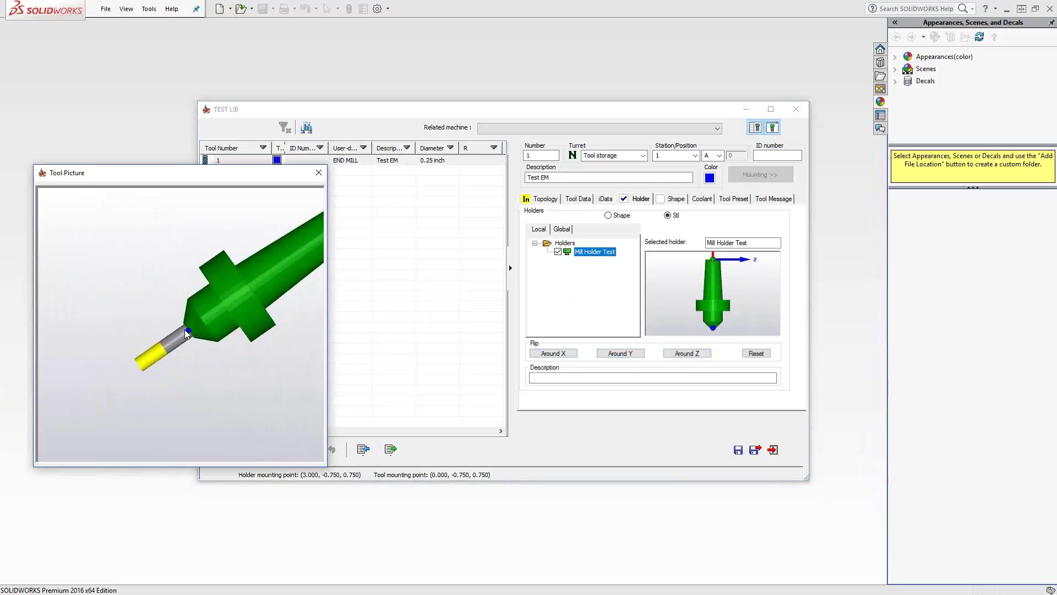
pyautogui.click(545, 198)
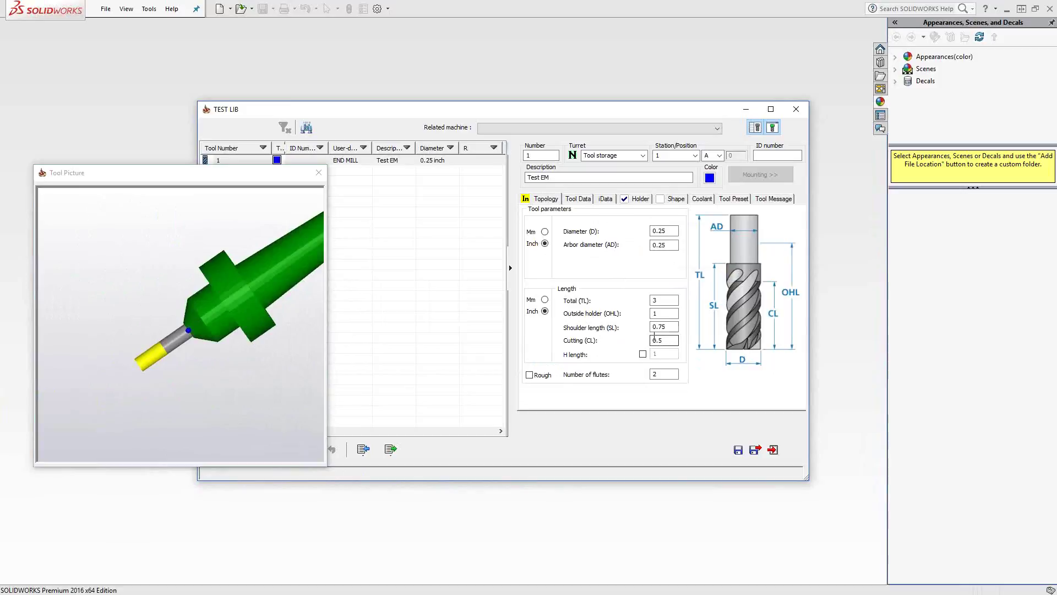
# Step: Try outside-holder lengths 0.75 and 2.5, then settle on 0.8, checking the tool picture
pyautogui.doubleClick(661, 312)
pyautogui.write('.75')
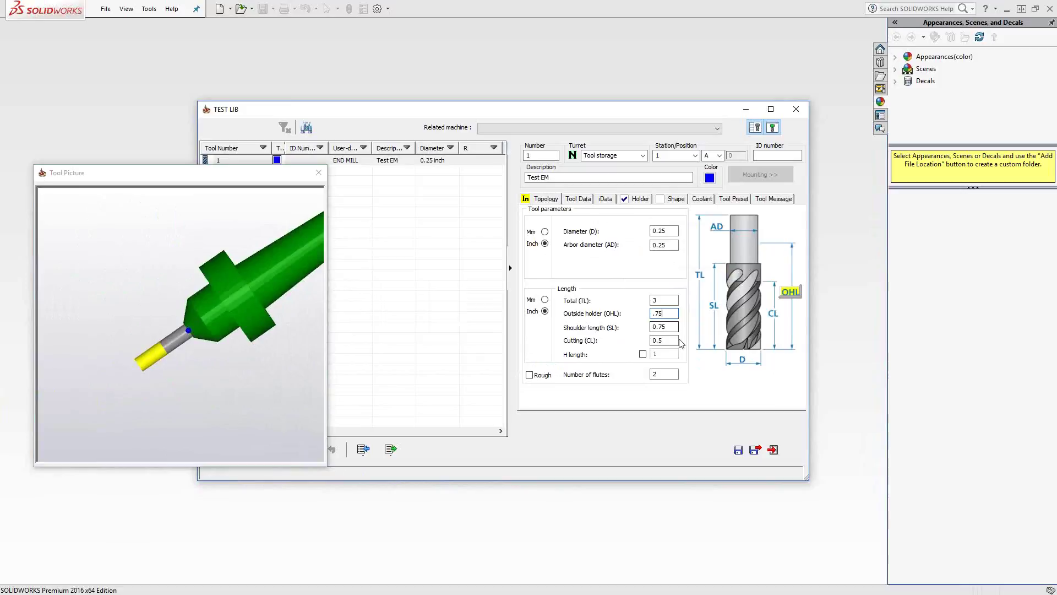
pyautogui.press('Return')
pyautogui.click(231, 369)
pyautogui.moveTo(230, 369); pyautogui.dragTo(243, 335, button='middle')
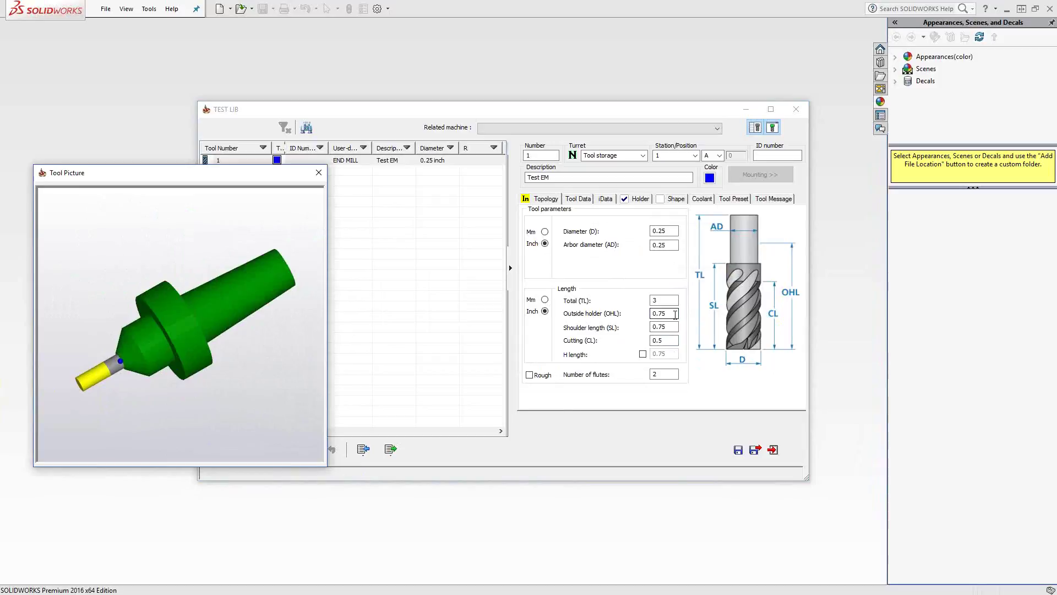
pyautogui.click(663, 313)
pyautogui.write('2.5')
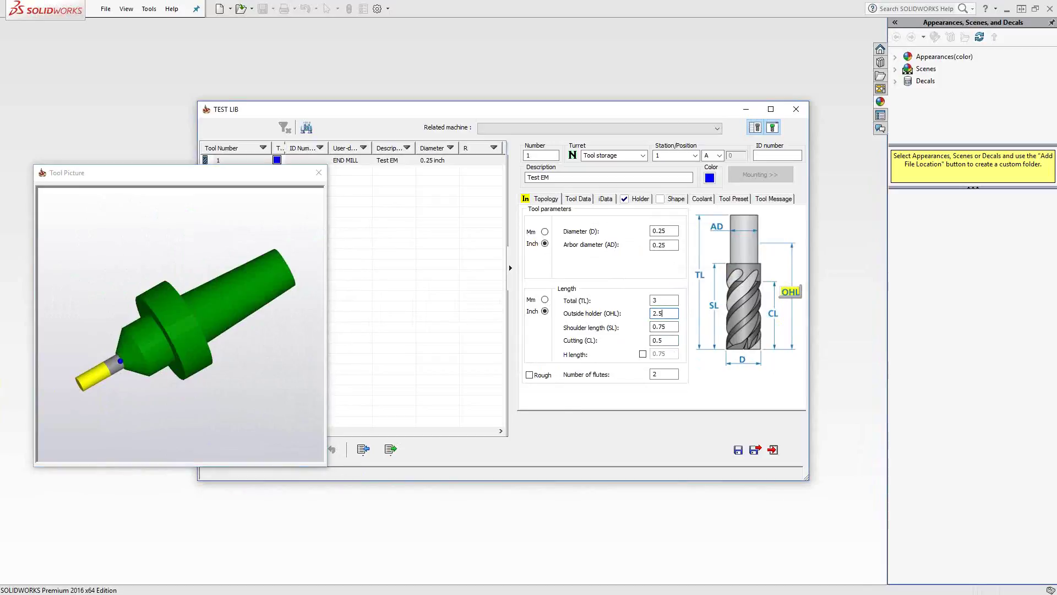
pyautogui.click(663, 327)
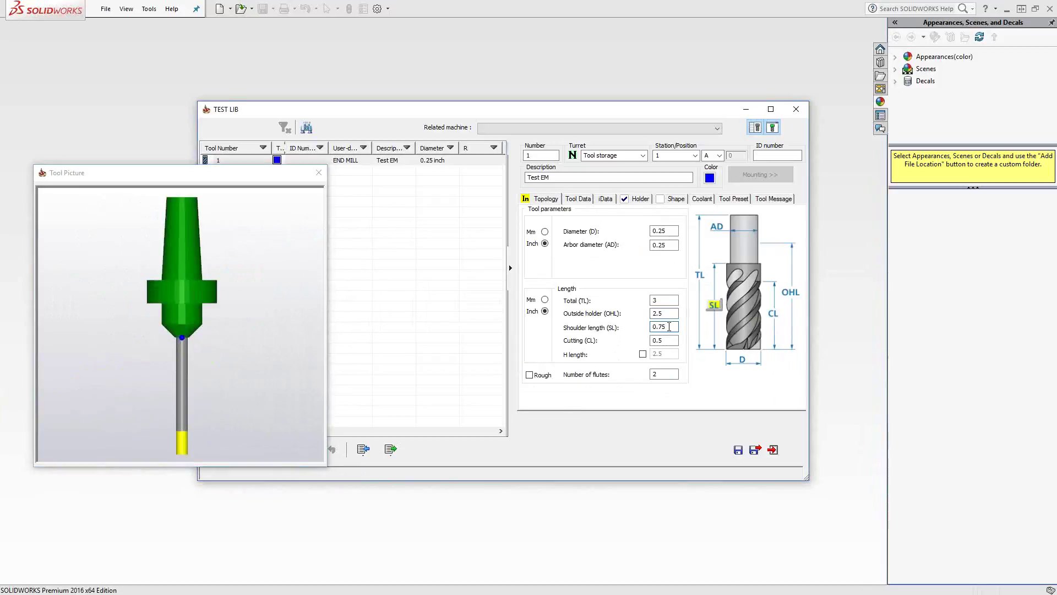
pyautogui.moveTo(185, 326); pyautogui.dragTo(138, 349, button='middle')
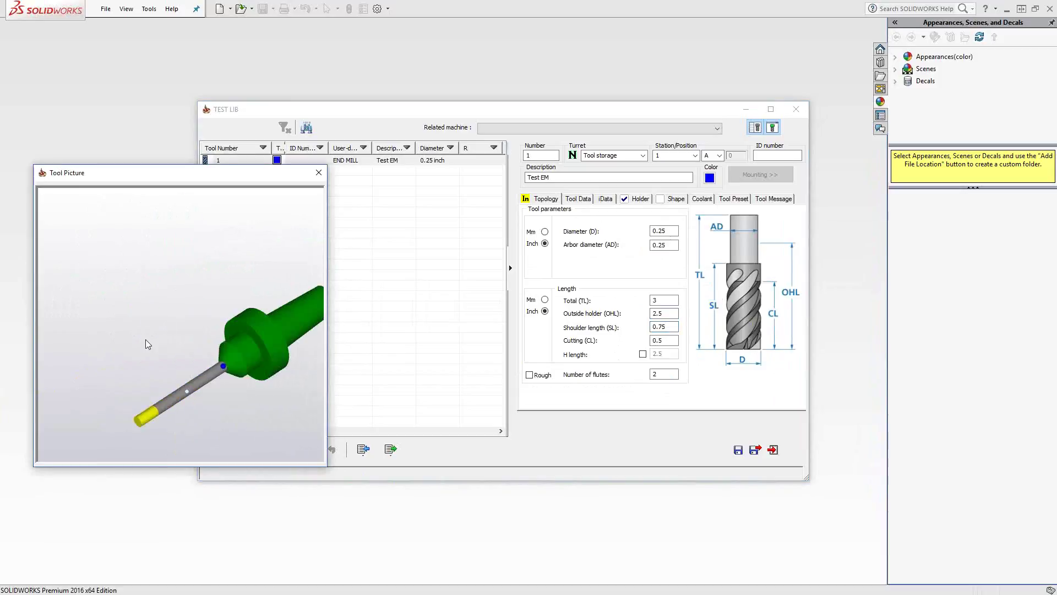
pyautogui.scroll(-1, 245, 368)
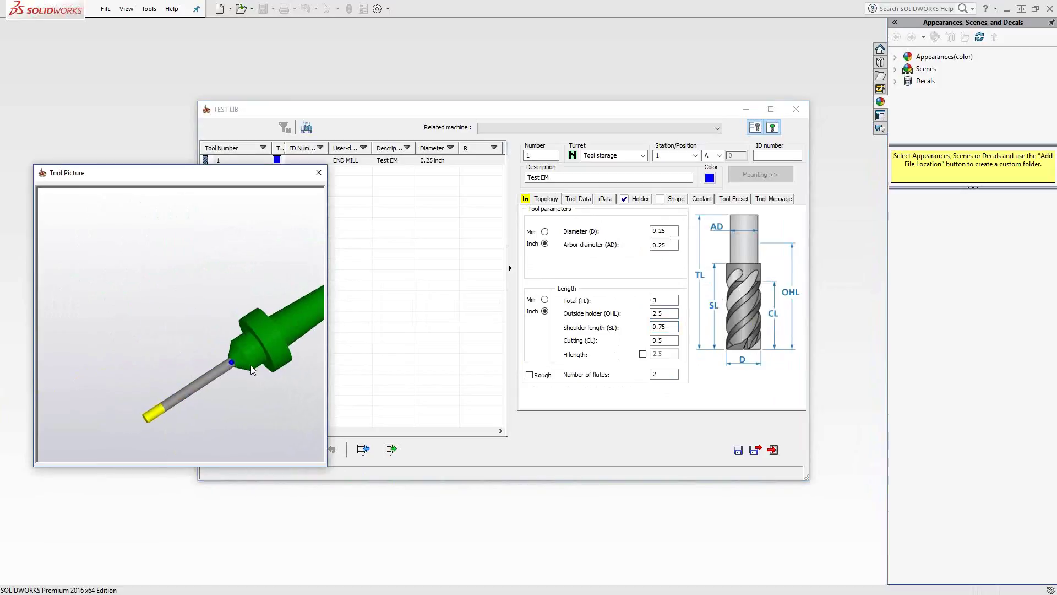
pyautogui.scroll(-1, 254, 372)
pyautogui.doubleClick(664, 313)
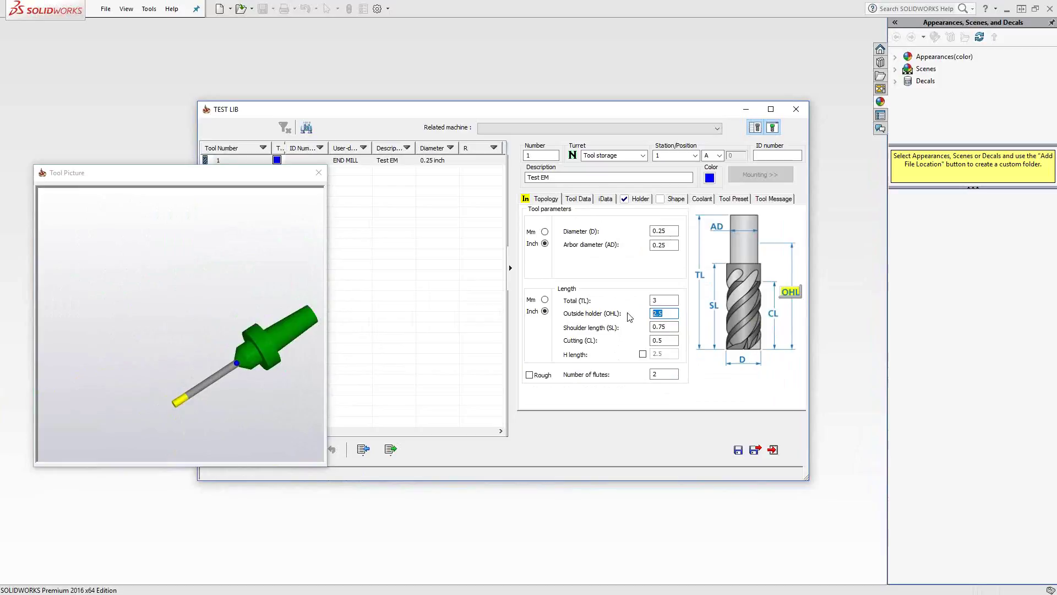
pyautogui.write('.8')
pyautogui.click(674, 340)
pyautogui.moveTo(248, 396)
pyautogui.mouseDown()
pyautogui.moveTo(192, 318)
pyautogui.moveTo(140, 342)
pyautogui.moveTo(186, 354)
pyautogui.moveTo(177, 379)
pyautogui.mouseUp()
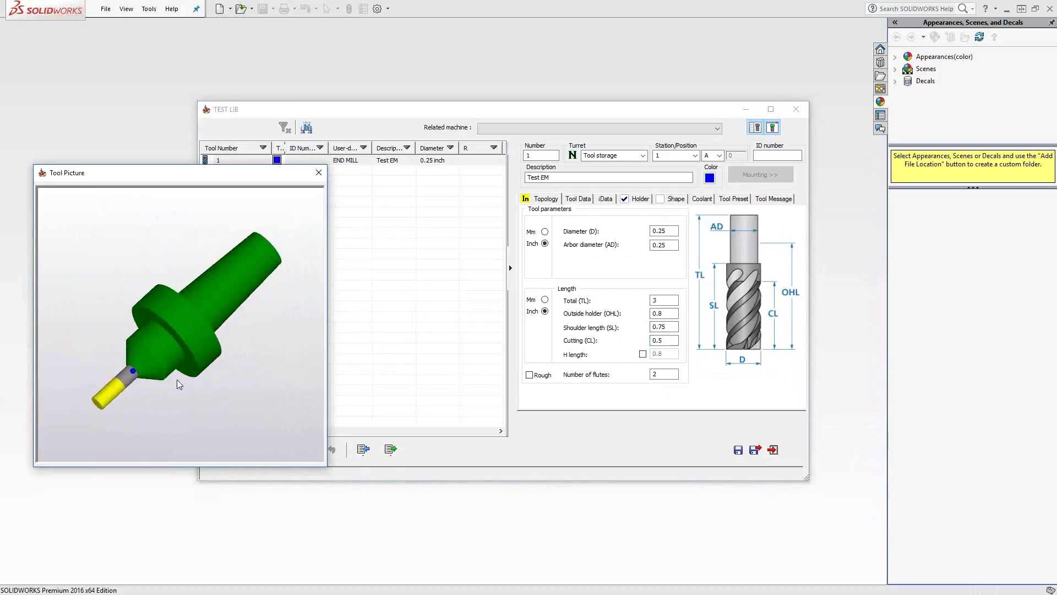